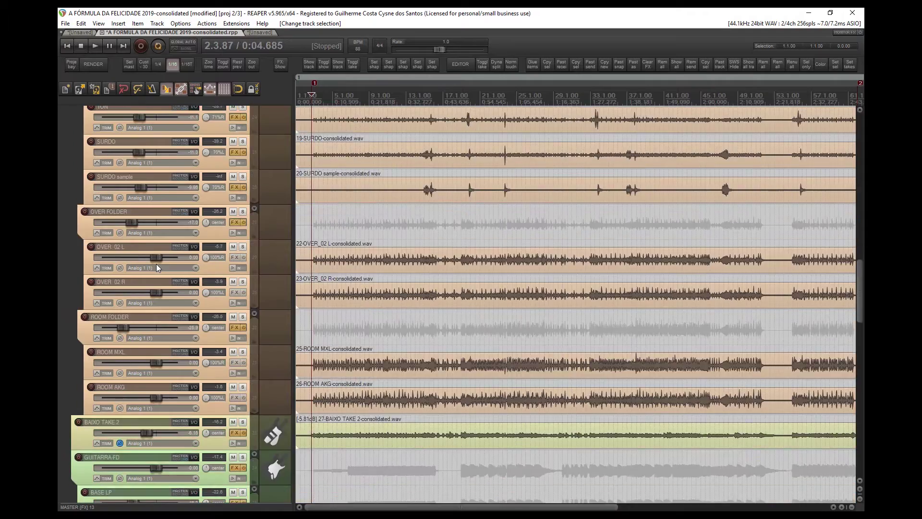
Step: Collapse the MIX folder's child tracks to their smallest size
scroll(156, 264, up, 9)
scroll(157, 263, up, 12)
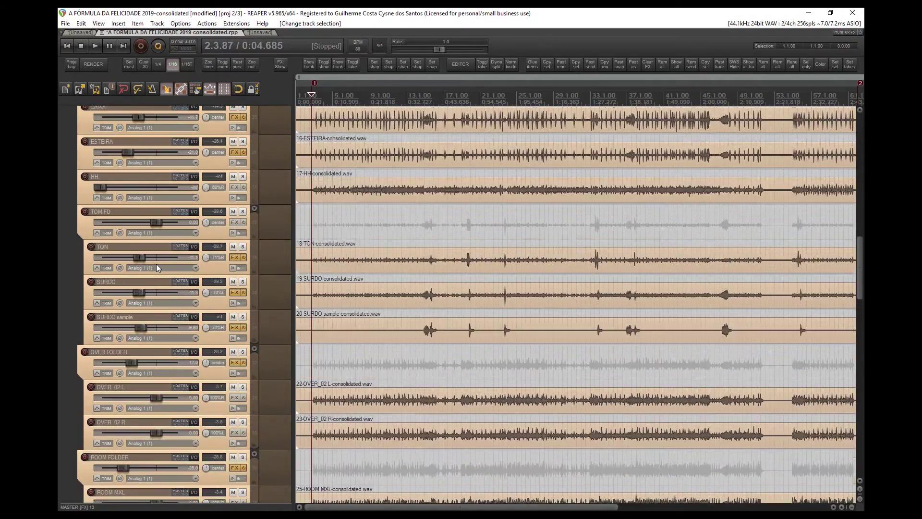
scroll(157, 265, up, 2)
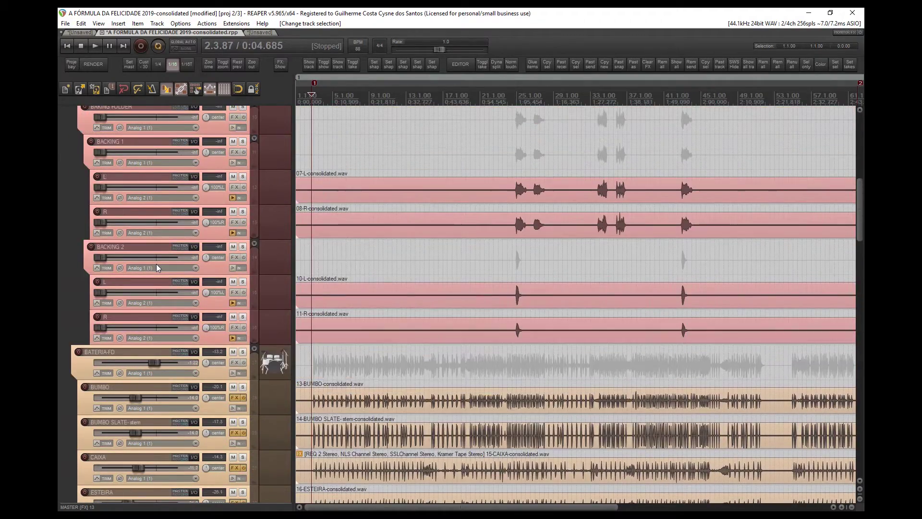
scroll(182, 321, up, 10)
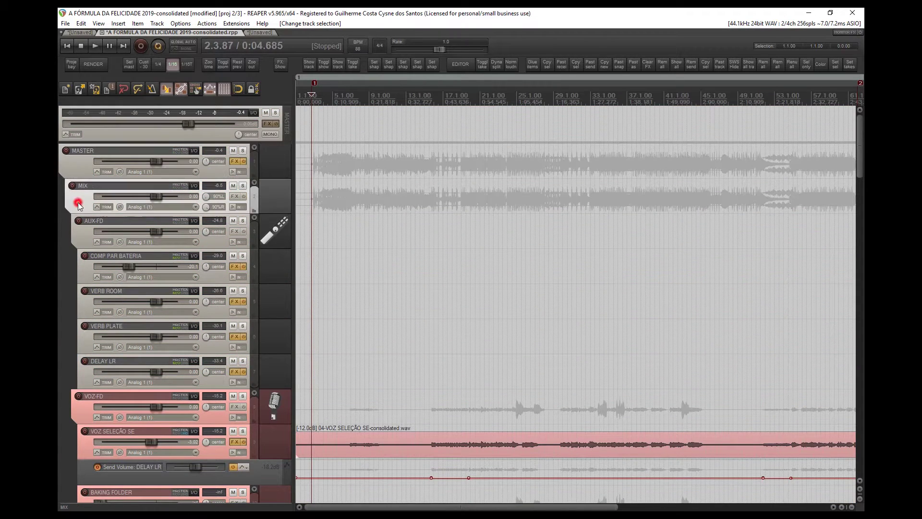
click(254, 184)
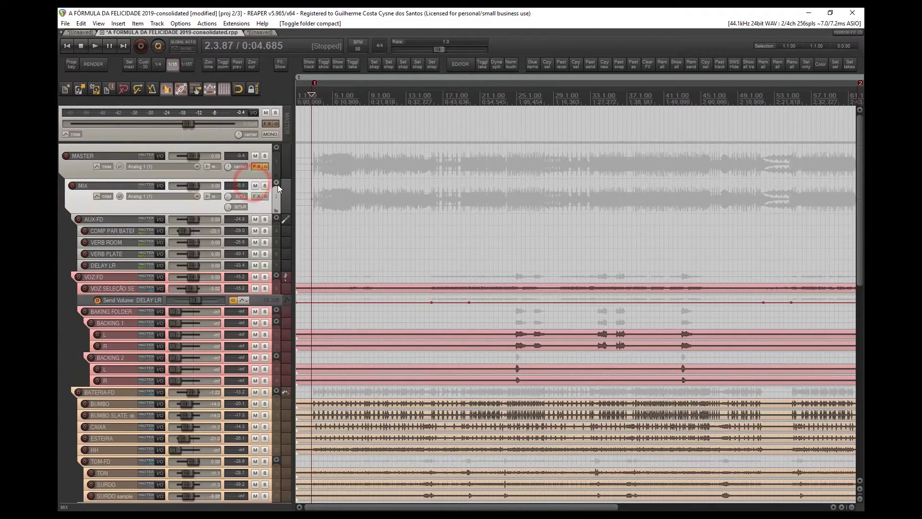
click(277, 184)
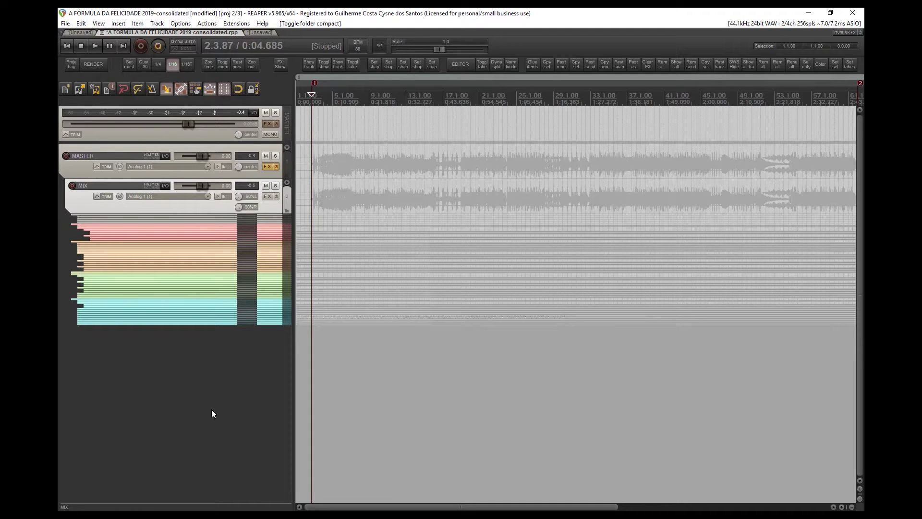
Step: Examine the main output, MASTER and MIX tracks, including the effects chain on the MASTER track
click(154, 130)
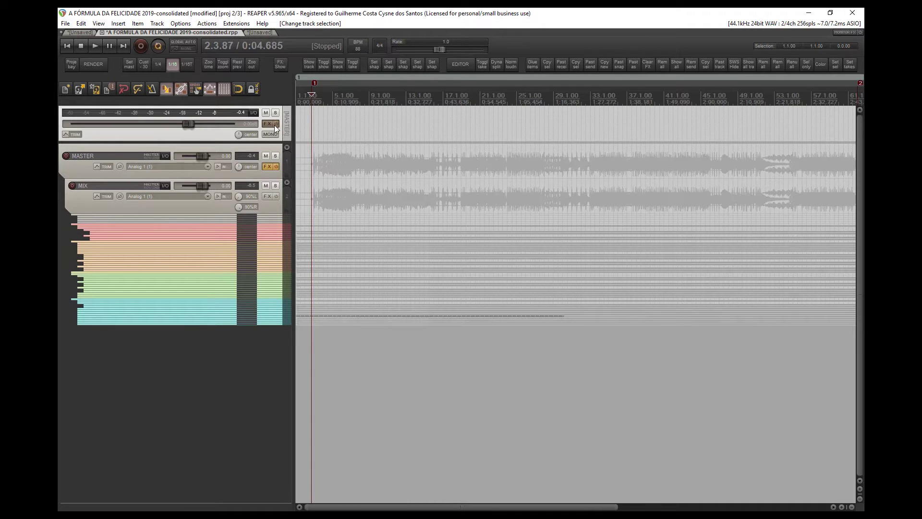
click(195, 148)
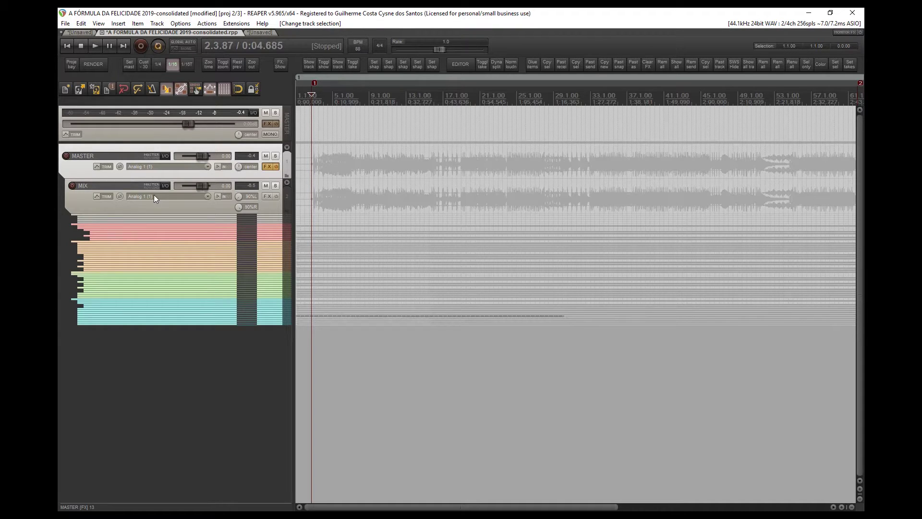
click(171, 204)
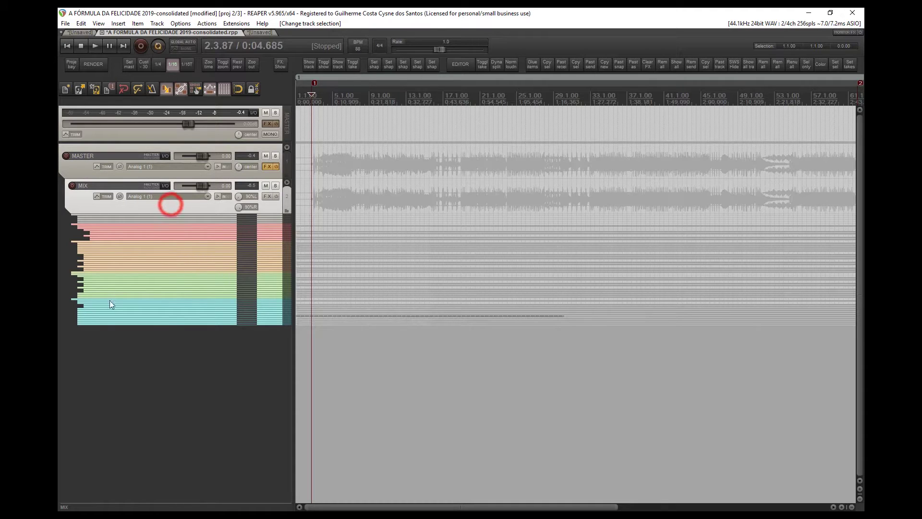
click(220, 175)
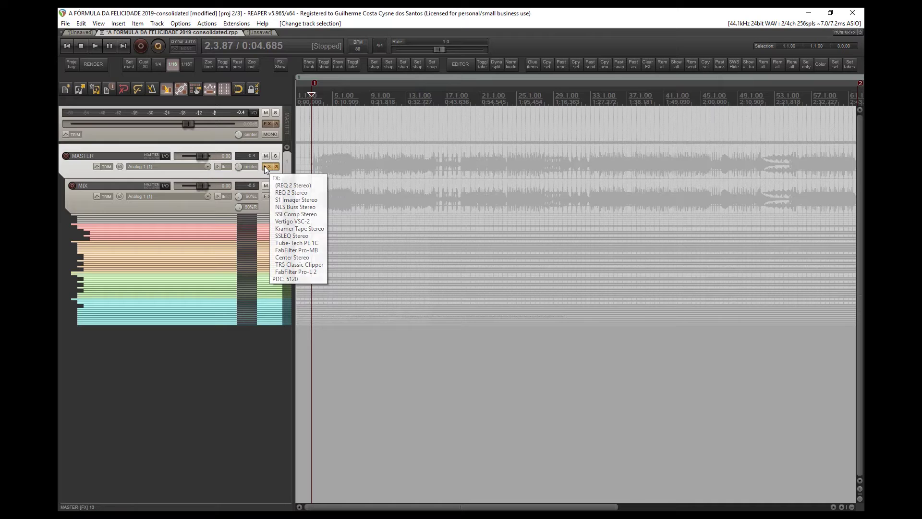
click(247, 174)
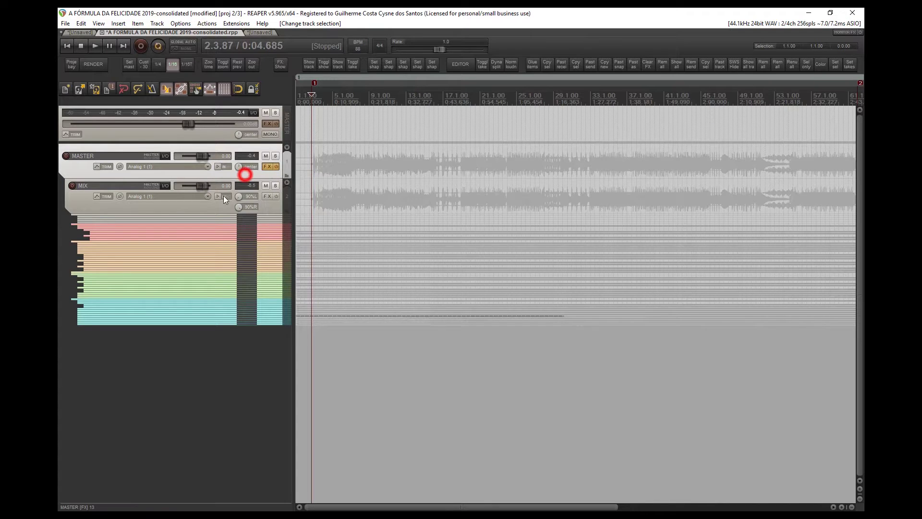
click(205, 206)
Step: Expand the MIX folder and look through its child tracks from the auxiliaries down to the keyboards
click(287, 182)
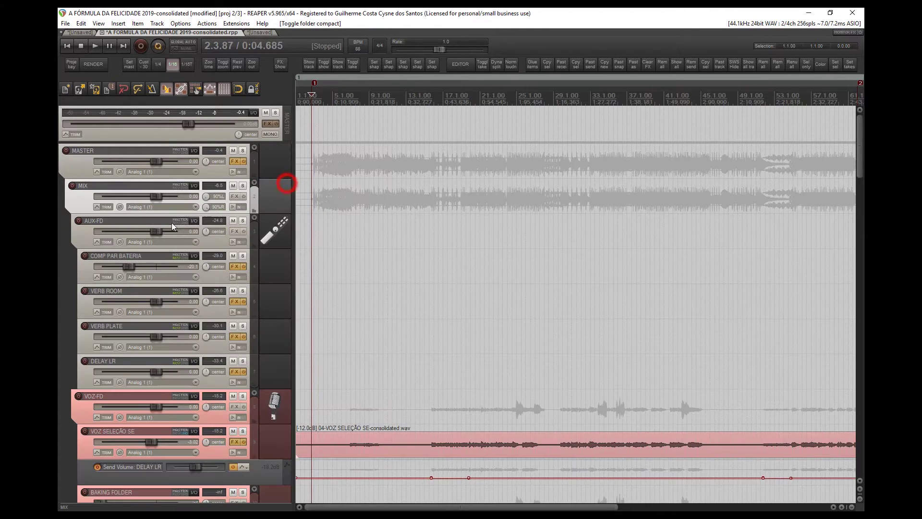
click(78, 199)
scroll(95, 236, down, 15)
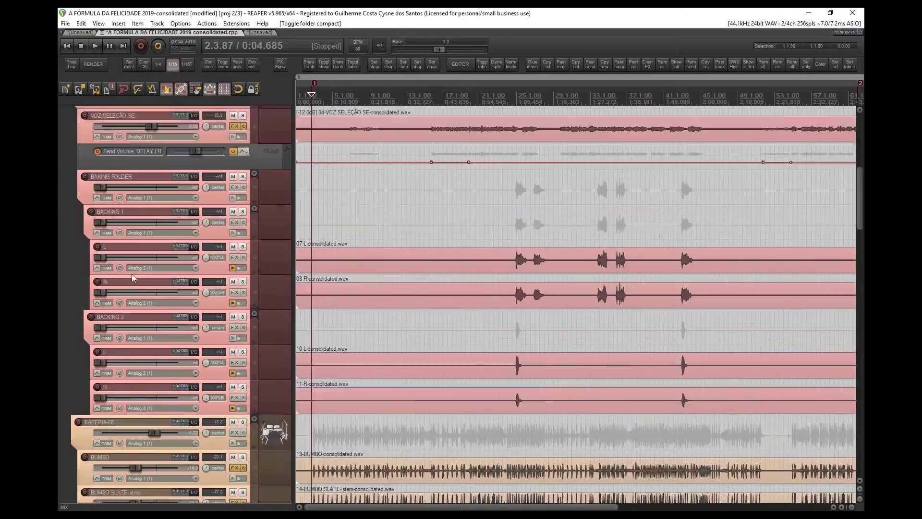
scroll(177, 313, down, 20)
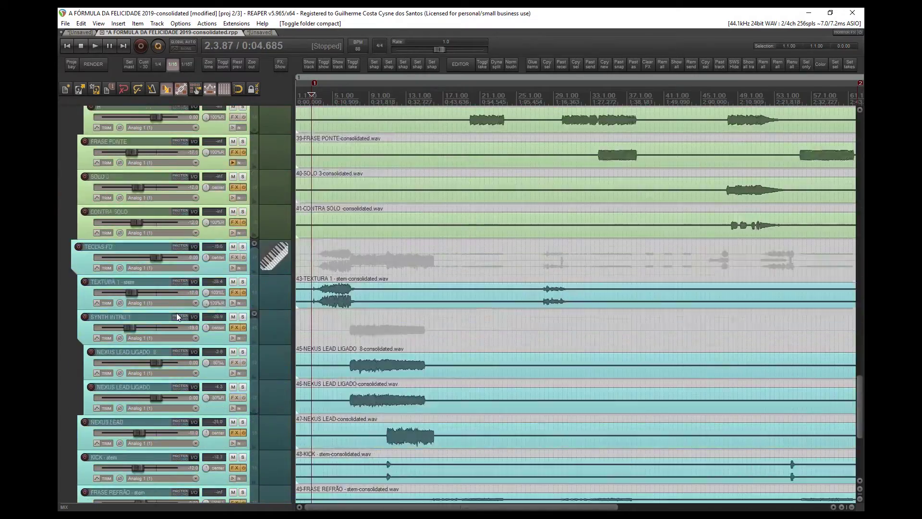
scroll(172, 315, up, 20)
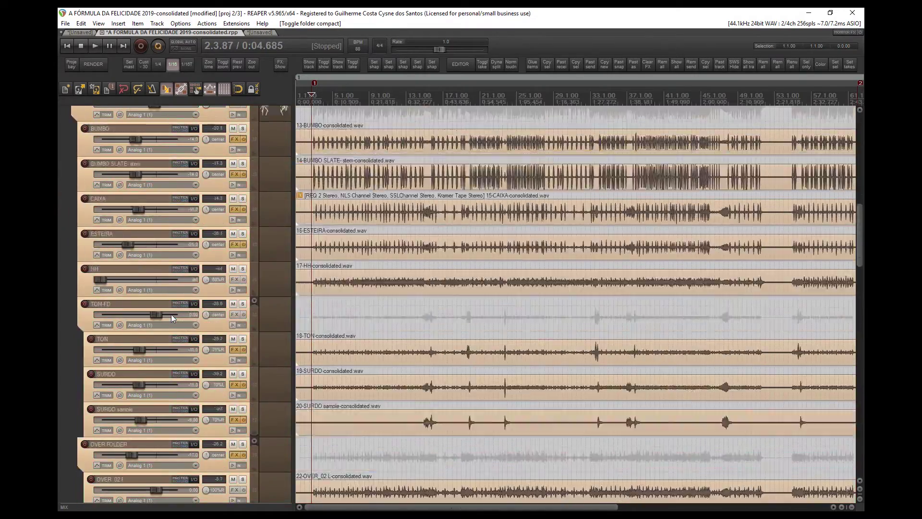
scroll(171, 314, up, 1)
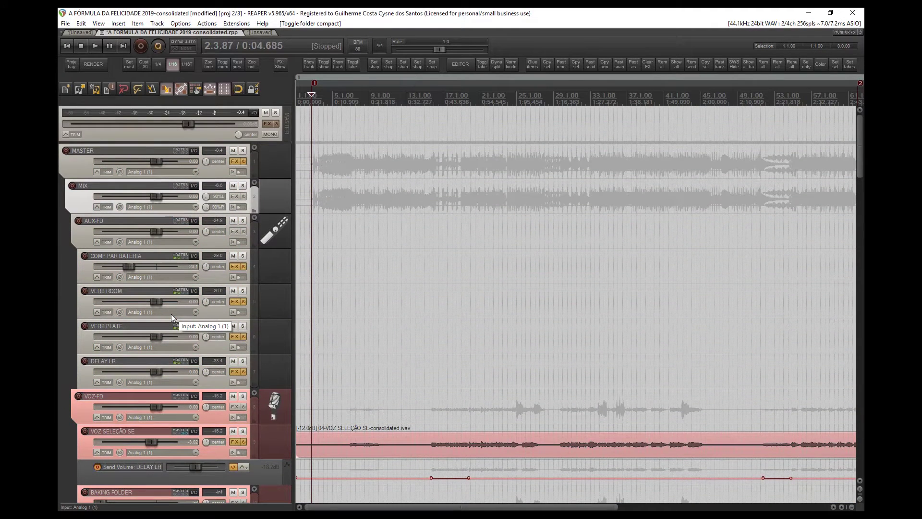
Step: Review the auxiliary, vocal, backing and drum tracks inside the MIX folder
mouse_move(184, 287)
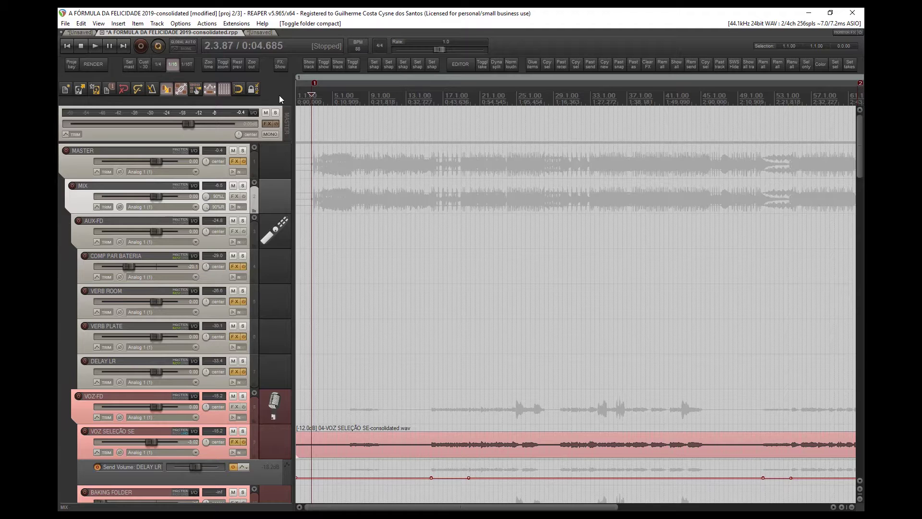
scroll(212, 232, down, 10)
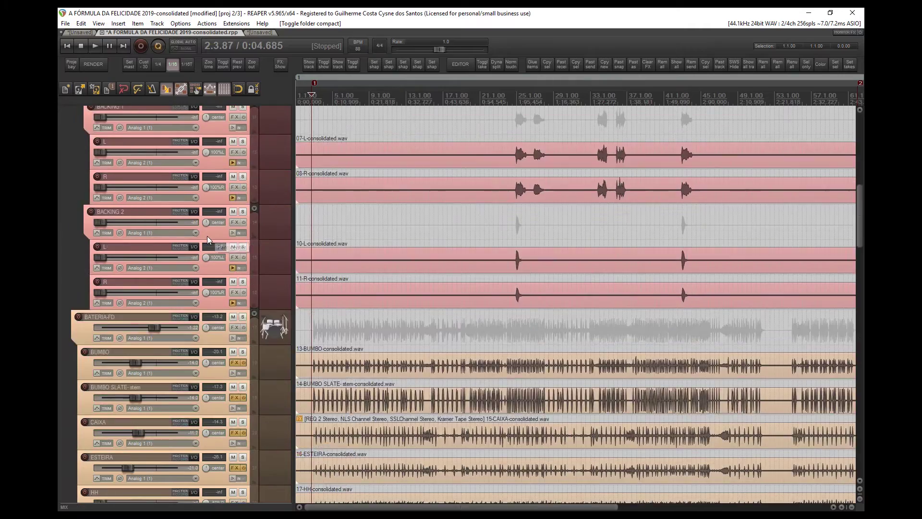
scroll(207, 237, down, 4)
scroll(204, 235, up, 9)
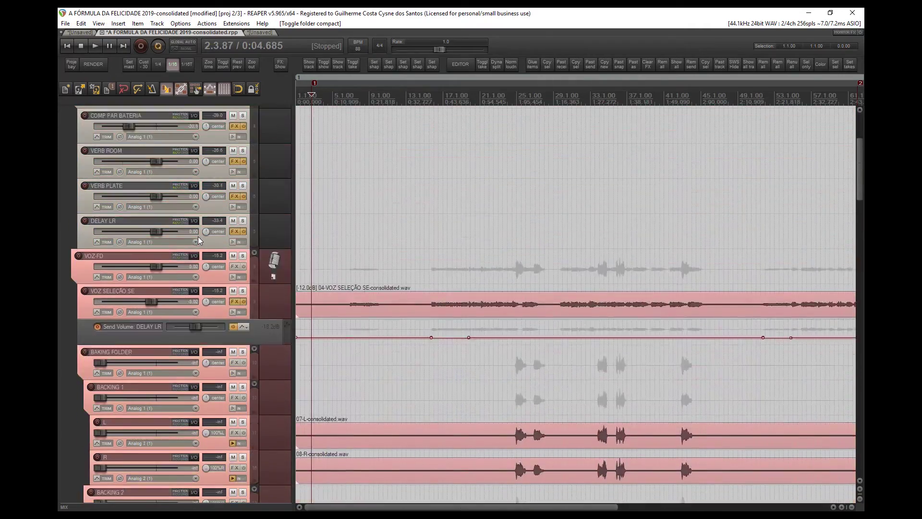
scroll(198, 238, up, 2)
scroll(178, 250, down, 8)
scroll(170, 271, down, 1)
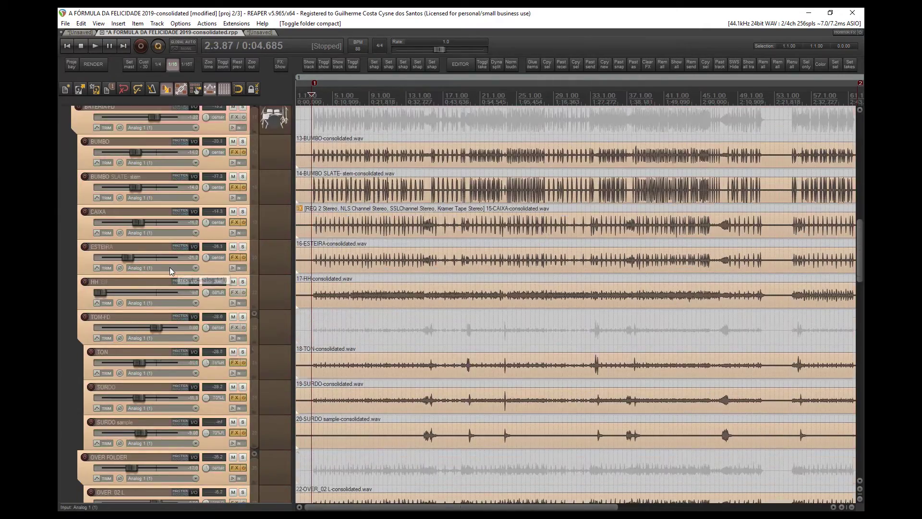
scroll(171, 272, up, 8)
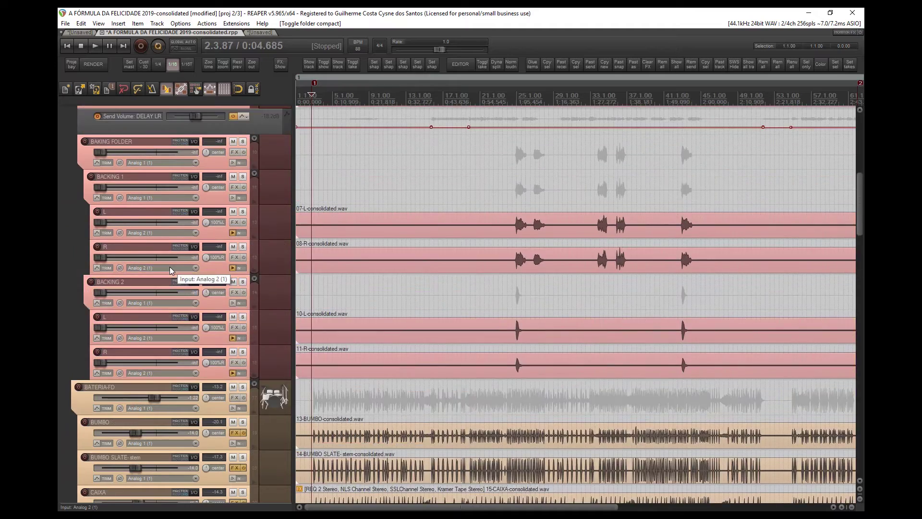
scroll(171, 270, up, 8)
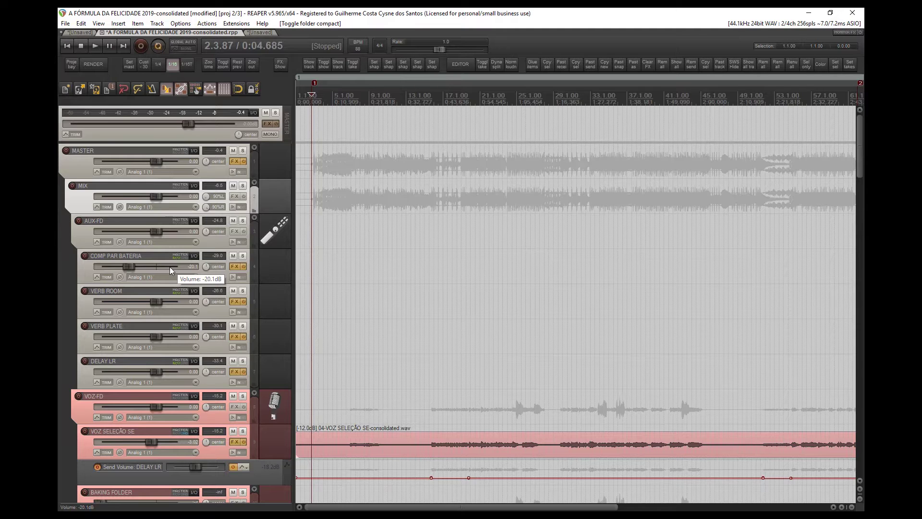
scroll(174, 300, down, 5)
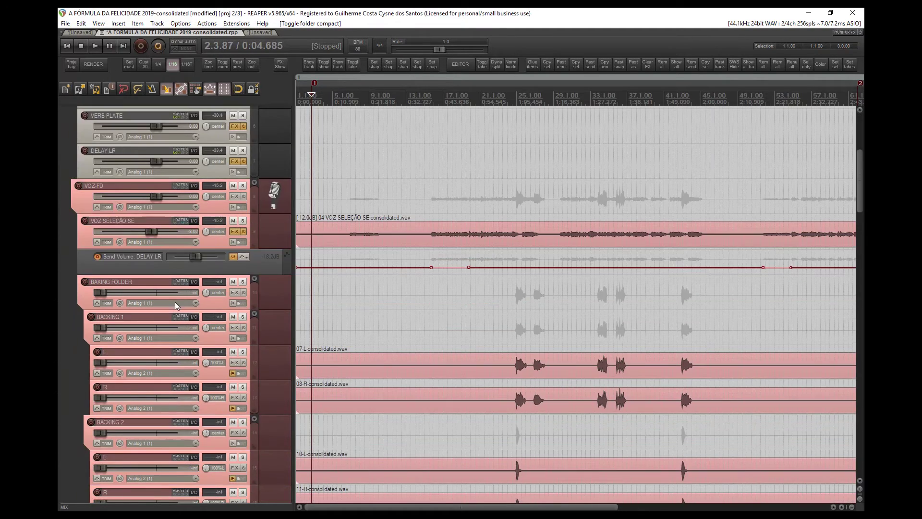
scroll(175, 305, down, 10)
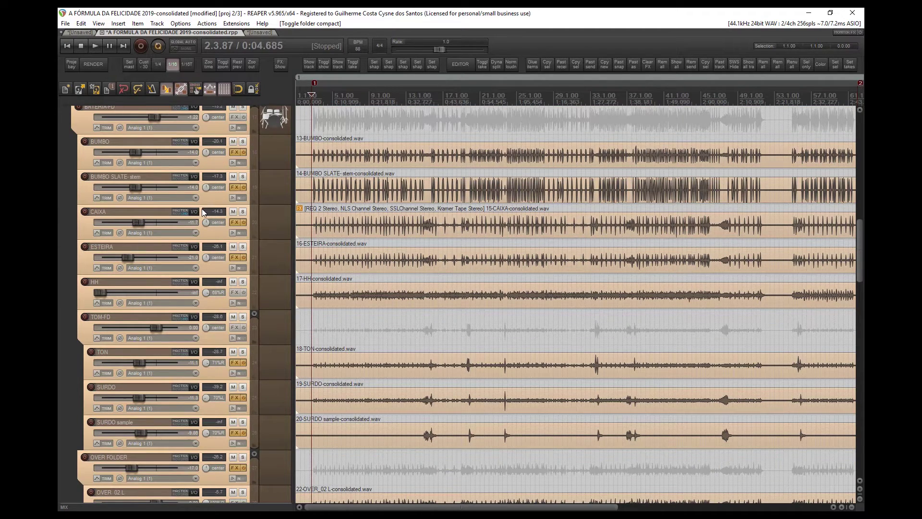
scroll(202, 211, up, 1)
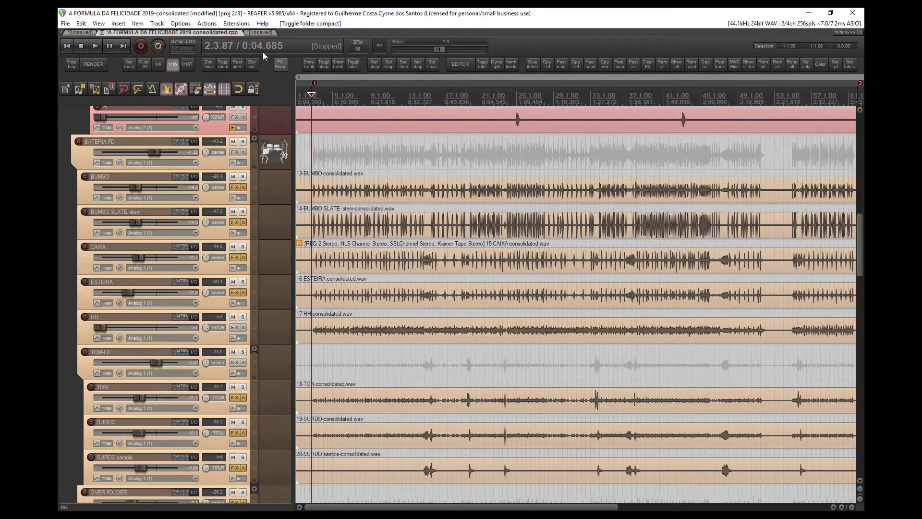
Step: Switch to the unsaved project containing CAIXA and BAIXO TAKE 2, and select the CAIXA track
click(261, 32)
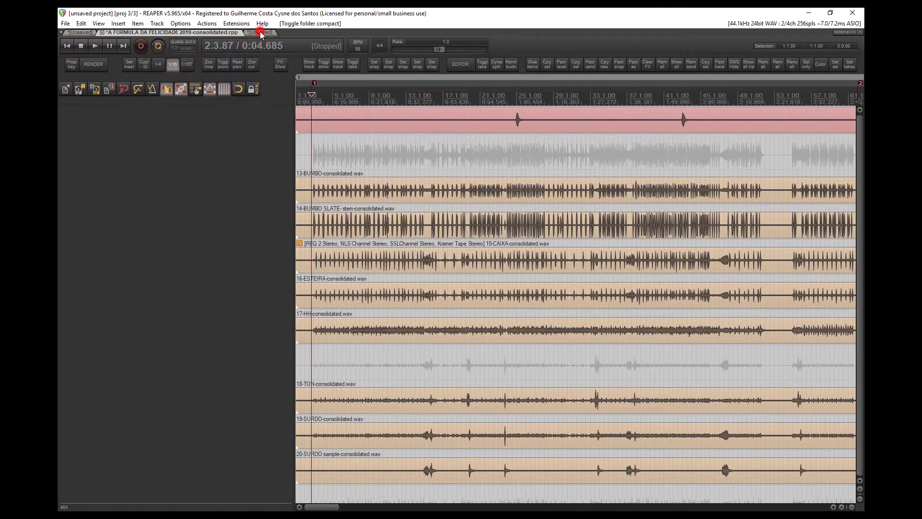
click(221, 196)
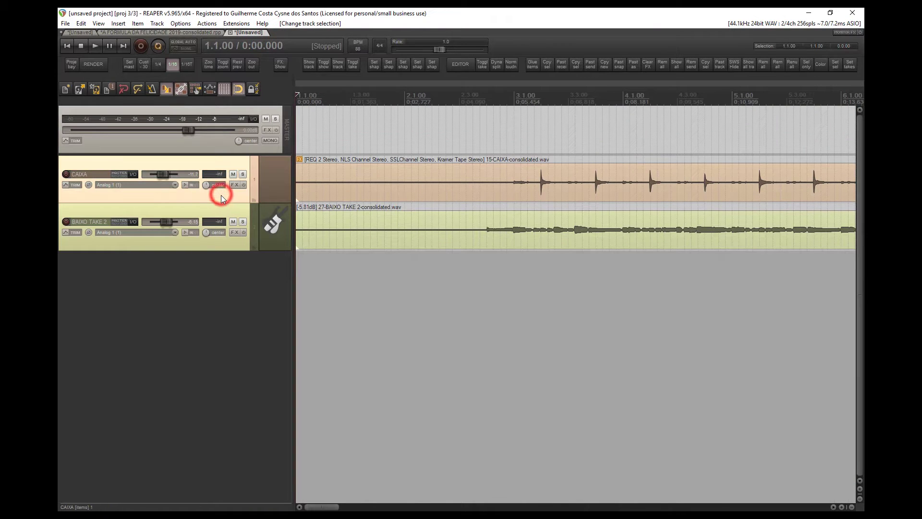
scroll(221, 198, down, 4)
scroll(318, 212, down, 8)
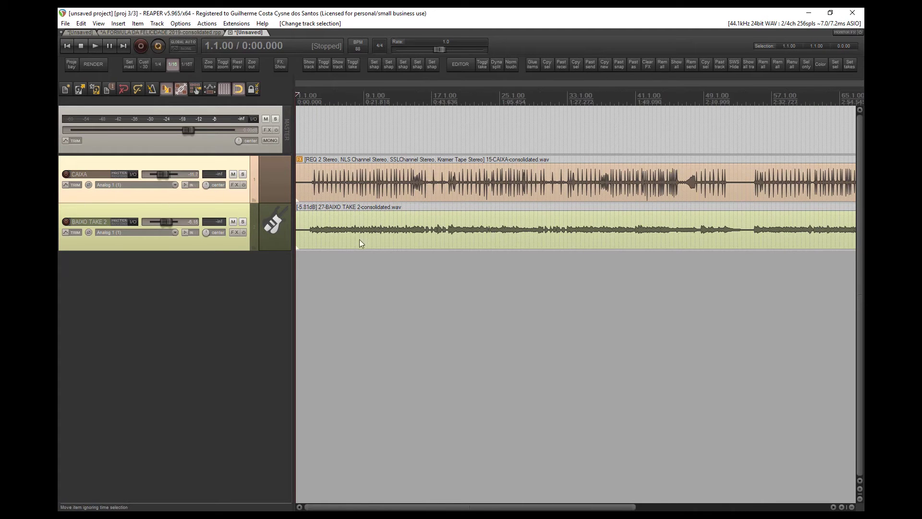
Step: Find "h comp" among the plug-ins and add VST: H-Comp Mono (Waves) to the CAIXA track
click(234, 185)
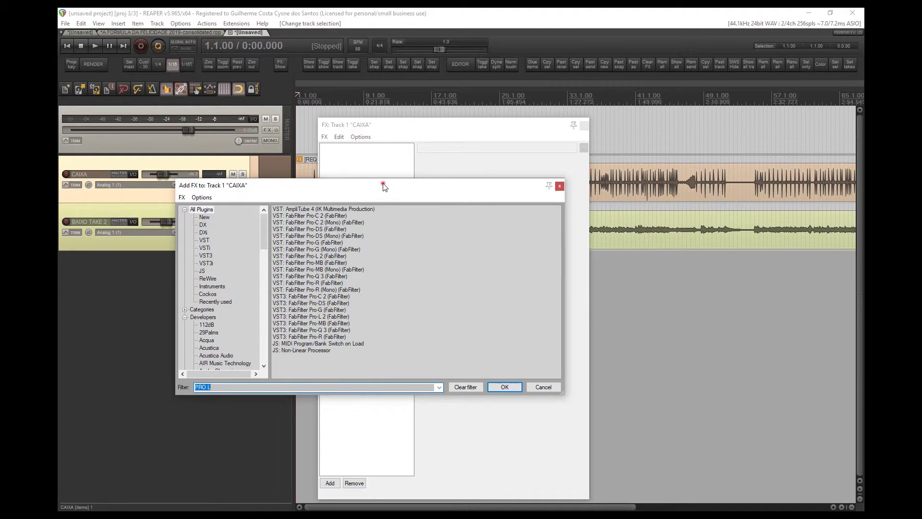
drag(381, 185, 545, 193)
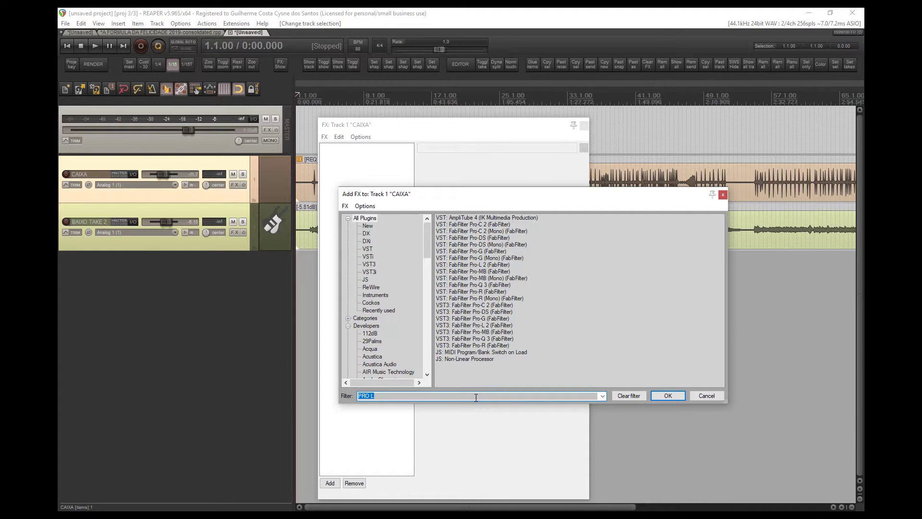
text(h)
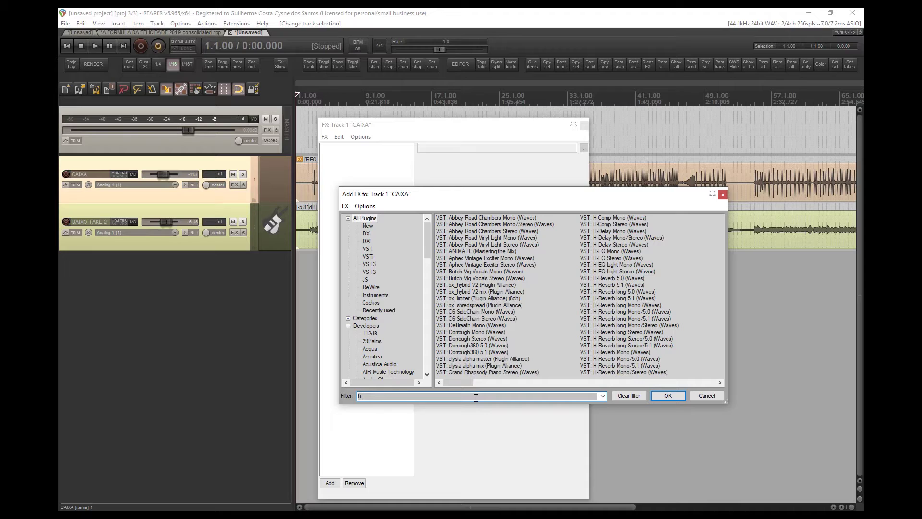
text( comp)
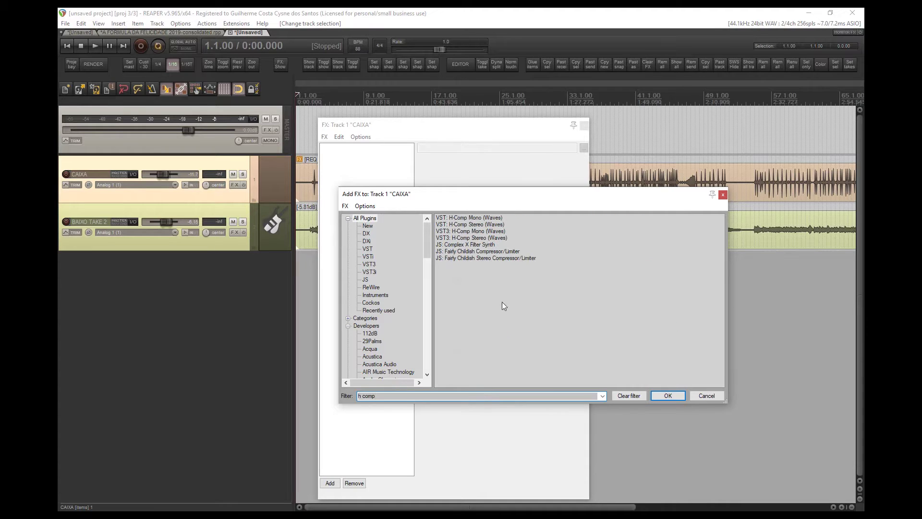
double_click(460, 218)
drag(522, 129, 538, 220)
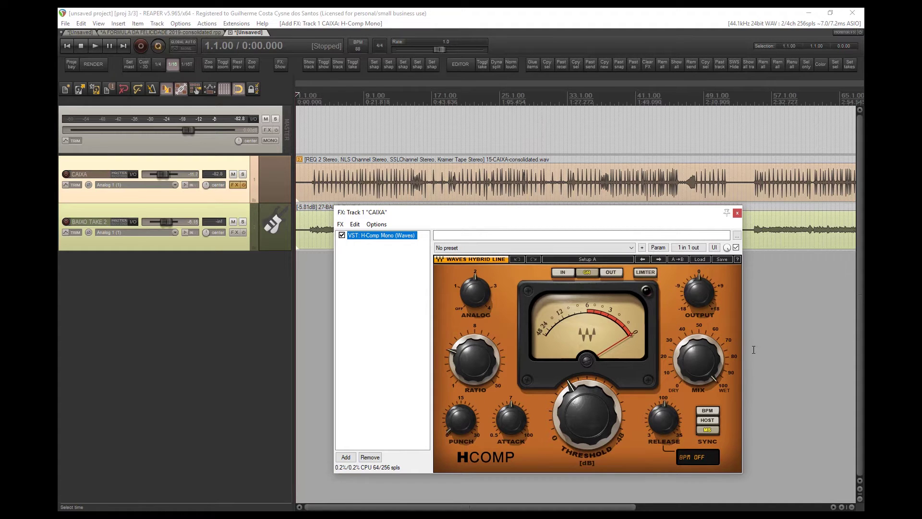
Step: Raise the attack and ratio of the H-Comp on the CAIXA track slightly
click(520, 442)
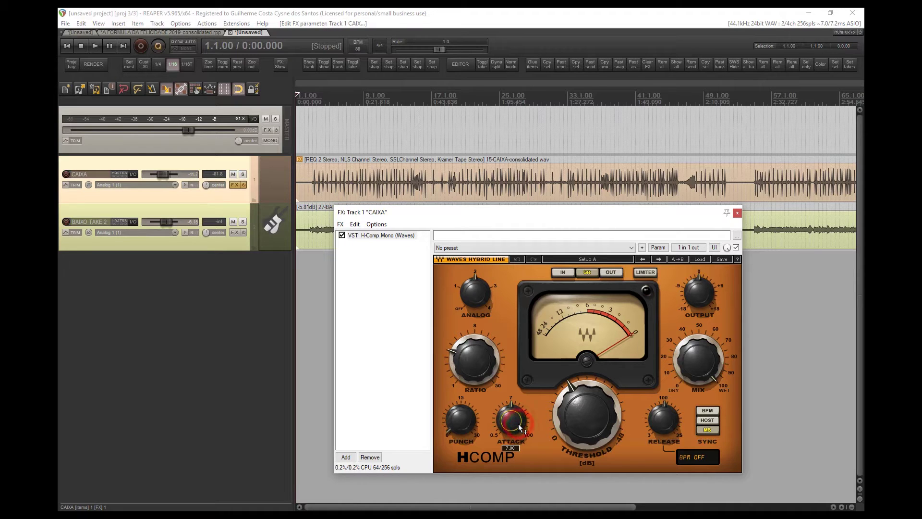
drag(518, 424, 517, 413)
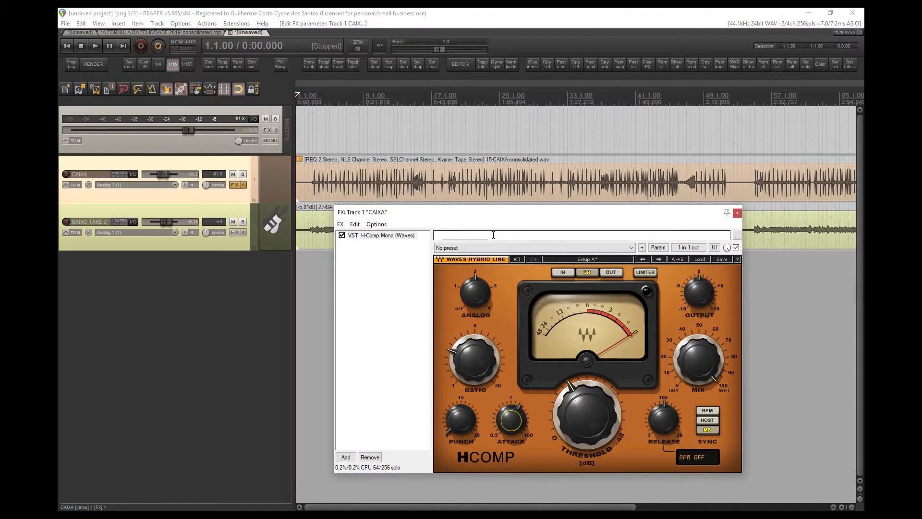
drag(491, 344, 491, 336)
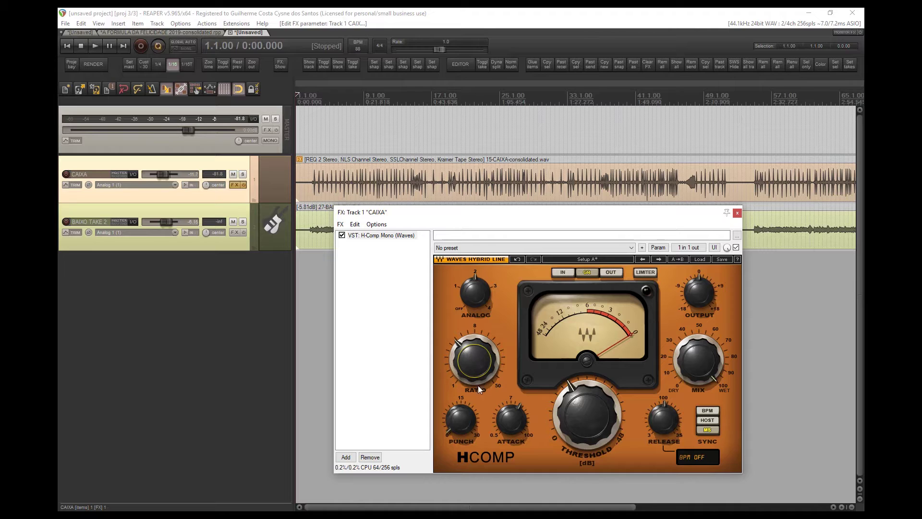
Step: Adjust the release of the H-Comp on the CAIXA track
drag(672, 425, 647, 450)
click(231, 194)
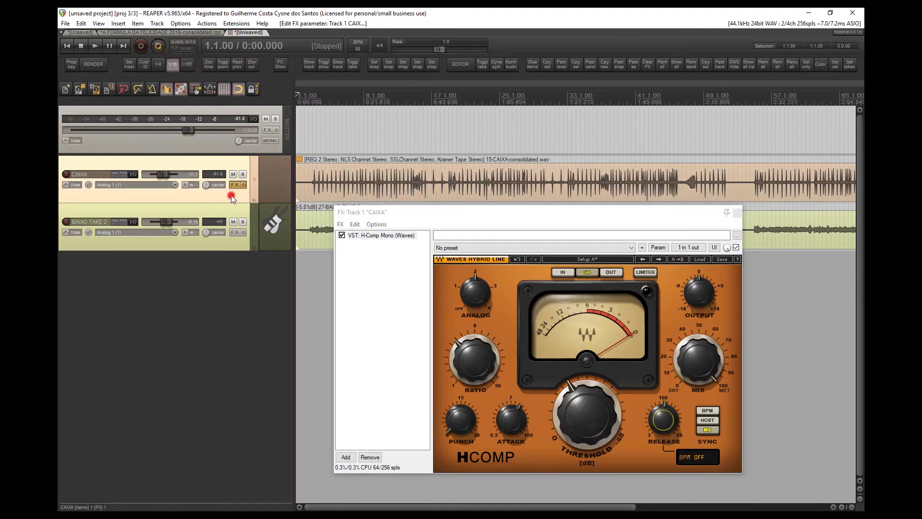
Step: Solo the CAIXA track and bypass its H-Comp
click(243, 174)
click(341, 235)
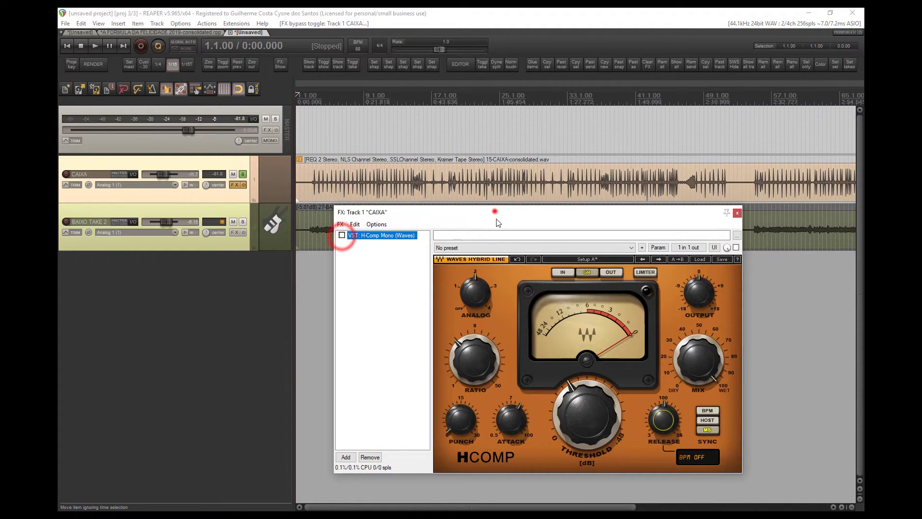
drag(494, 212, 504, 286)
Step: Place the edit cursor at 2.4.50, just before the first CAIXA hits
click(235, 276)
scroll(367, 129, up, 5)
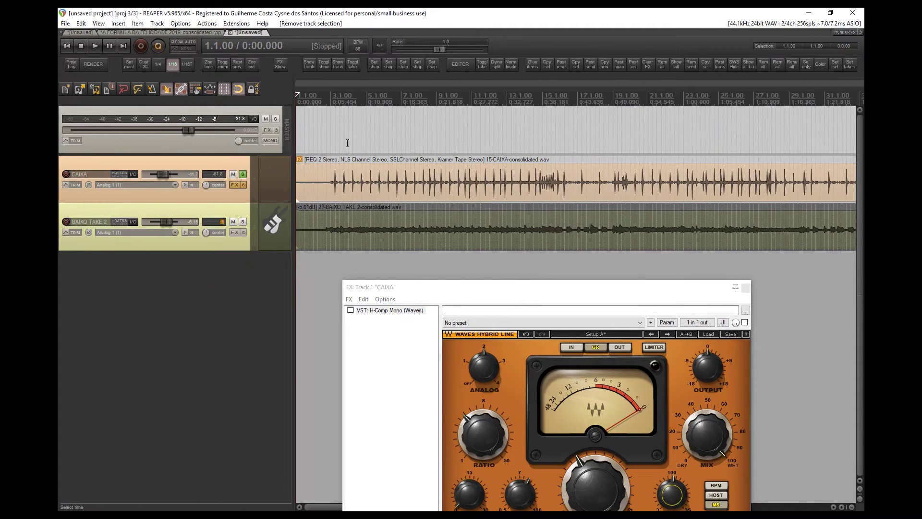
scroll(368, 130, up, 2)
click(377, 97)
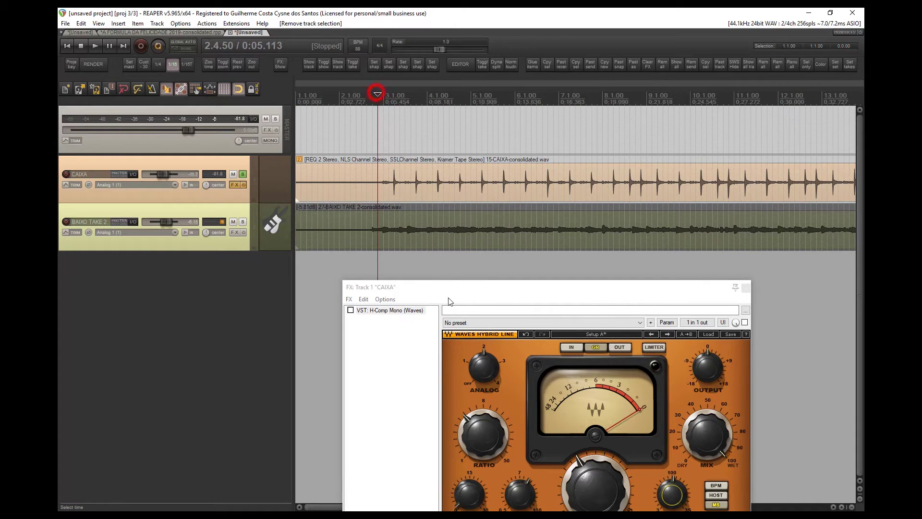
drag(496, 292, 472, 227)
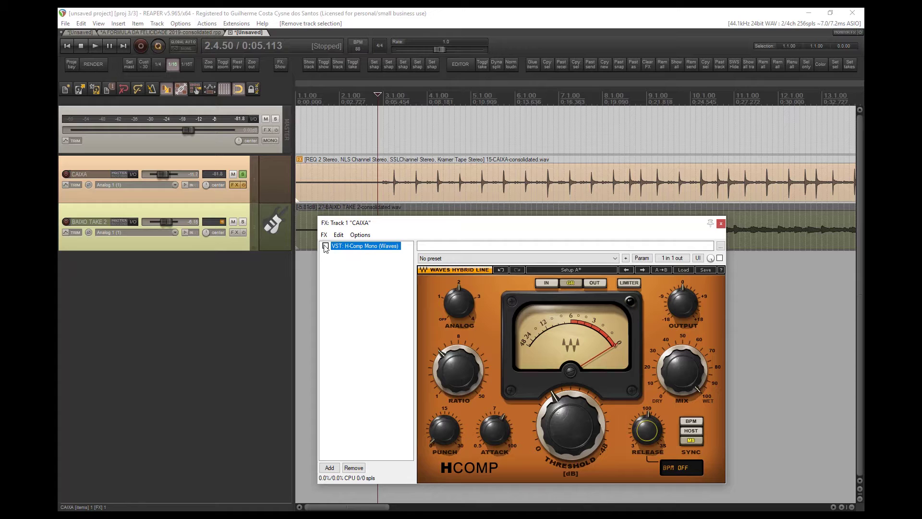
Step: Play the uncompressed CAIXA track and reset its volume to 0.00 dB during playback
key(space)
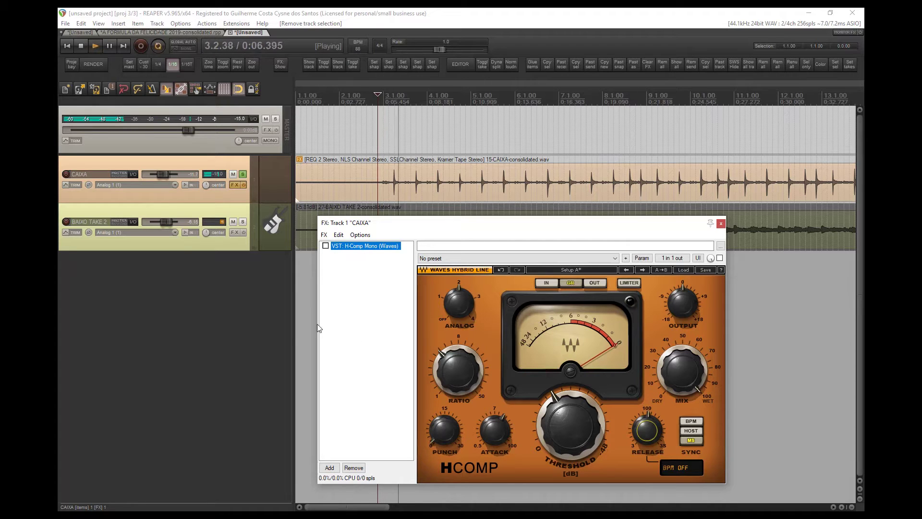
double_click(163, 174)
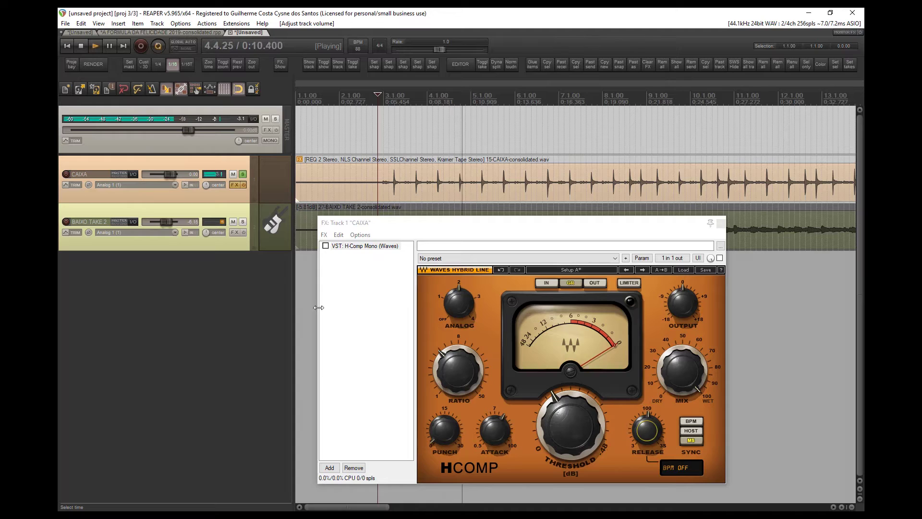
key(space)
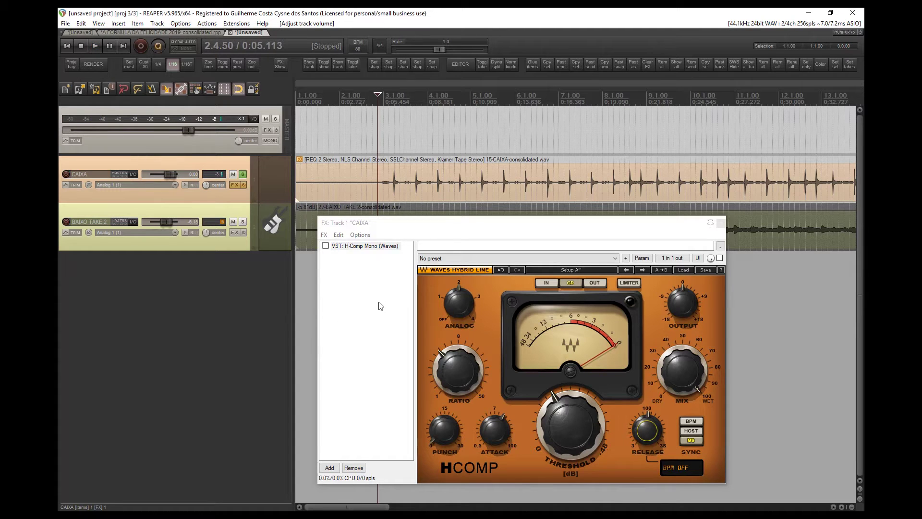
Step: Play CAIXA again from the cursor and enable its H-Comp during playback, then stop
key(space)
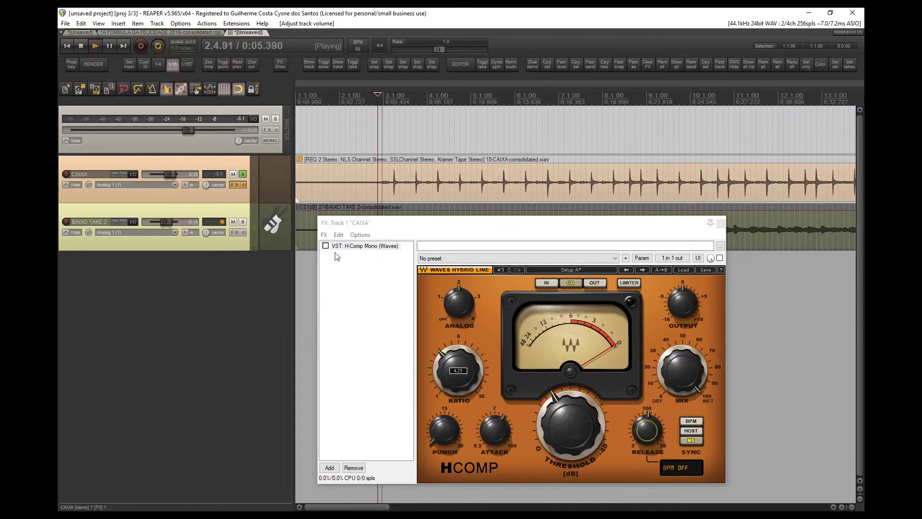
click(325, 246)
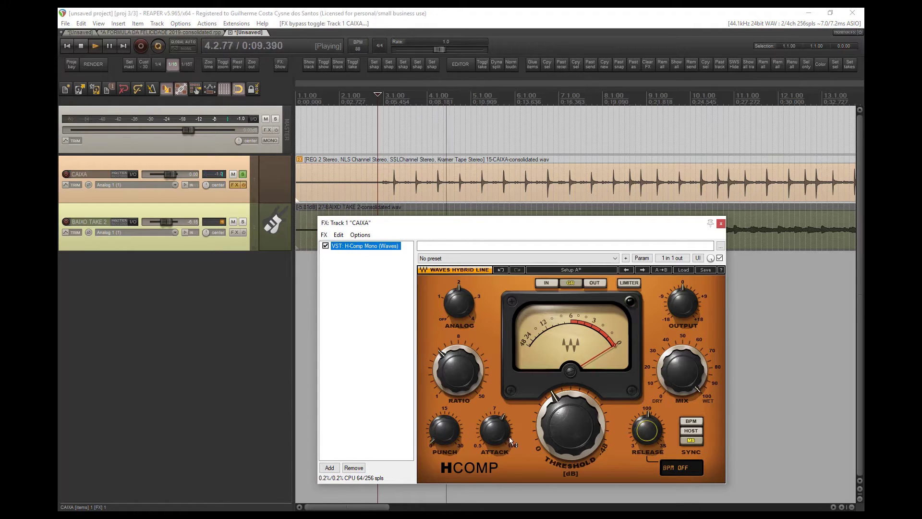
key(space)
Step: Lower the H-Comp threshold on CAIXA while the track plays
click(577, 438)
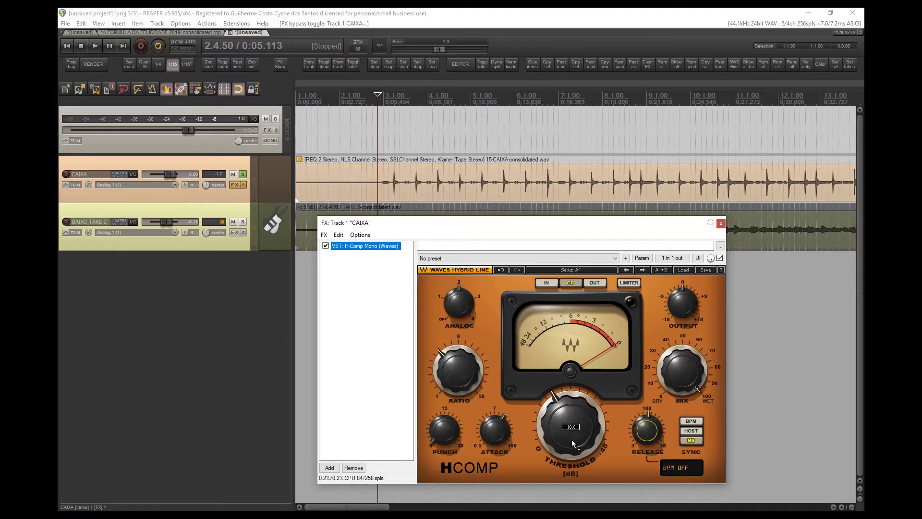
key(space)
drag(571, 440, 578, 475)
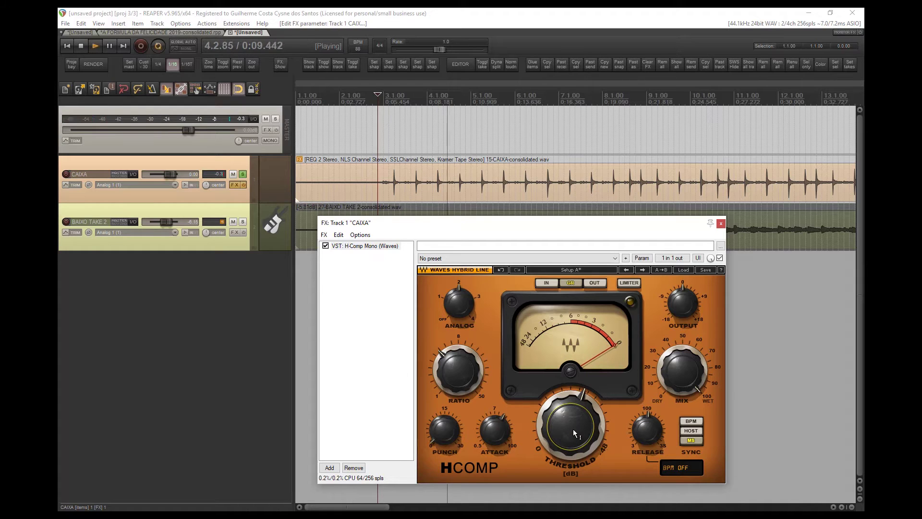
key(space)
Step: Compare the CAIXA sound with H-Comp bypassed and enabled during playback, and leave the plug-in bypassed
click(149, 372)
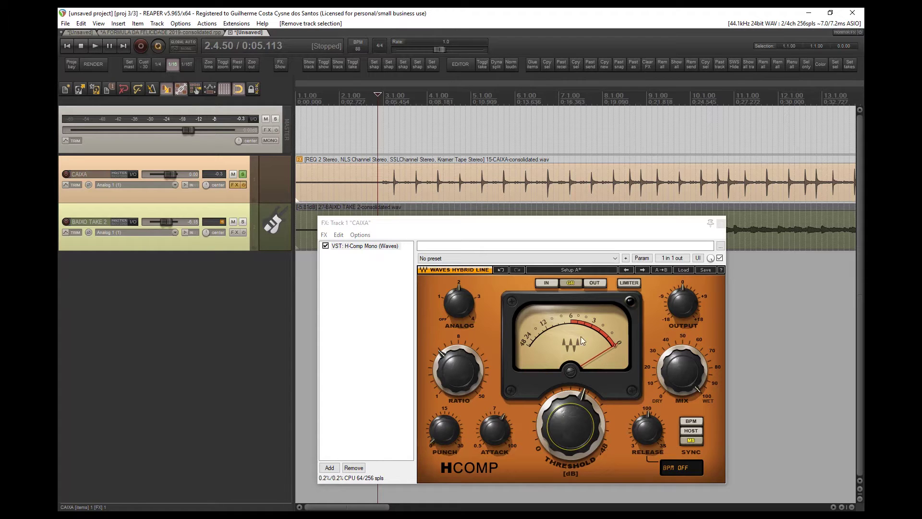
key(space)
click(326, 247)
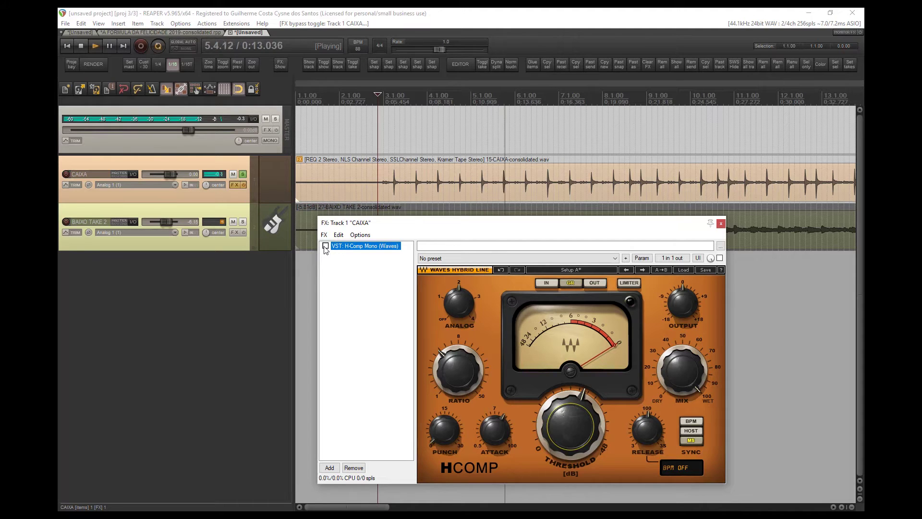
click(326, 247)
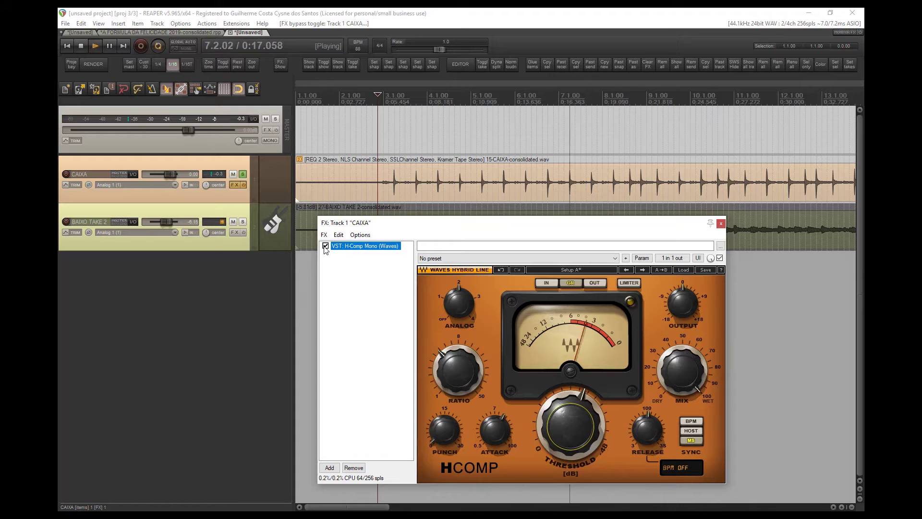
key(space)
click(326, 246)
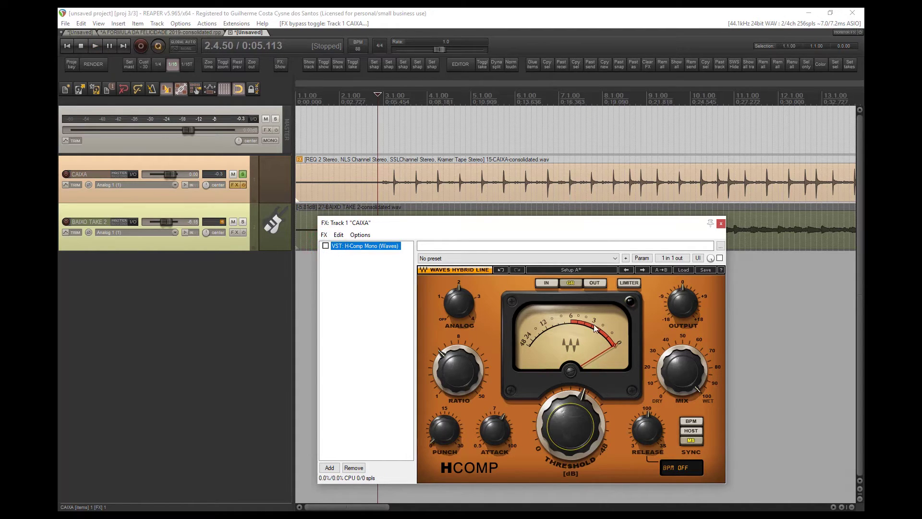
Step: Sweep the CAIXA H-Comp threshold down and back up to a higher setting, and close the effects window
drag(573, 432, 587, 502)
drag(588, 448, 557, 377)
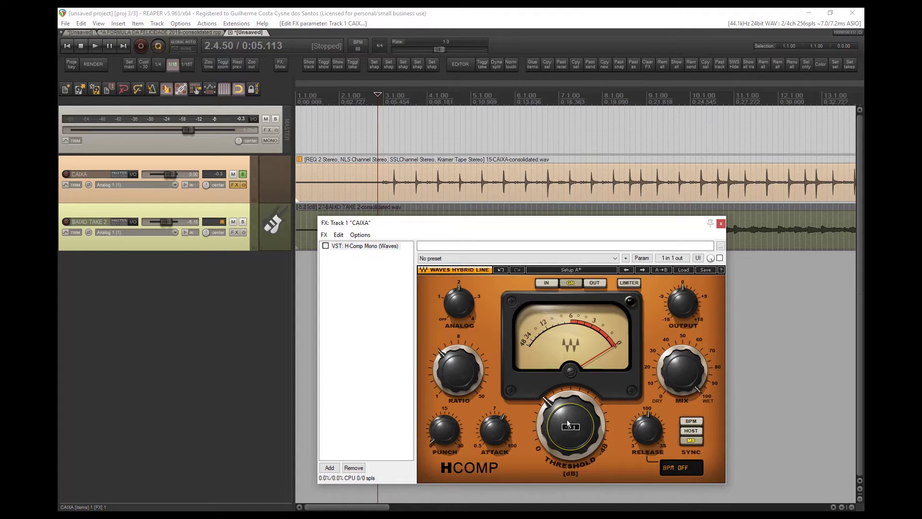
click(721, 224)
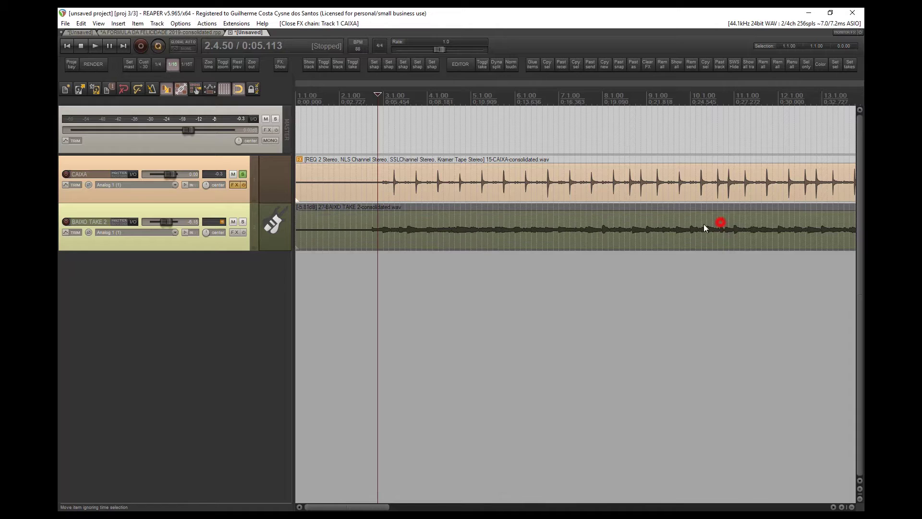
Step: Take the CAIXA track out of solo and mute it
click(209, 198)
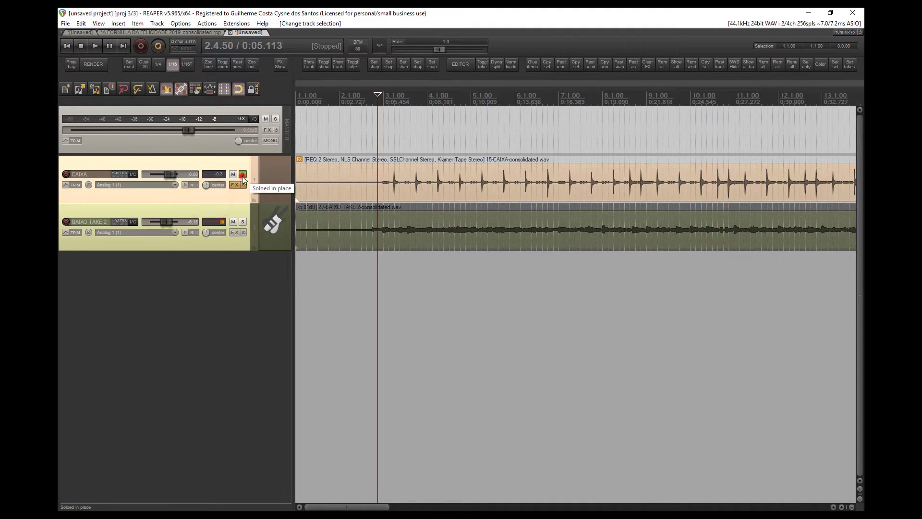
click(242, 175)
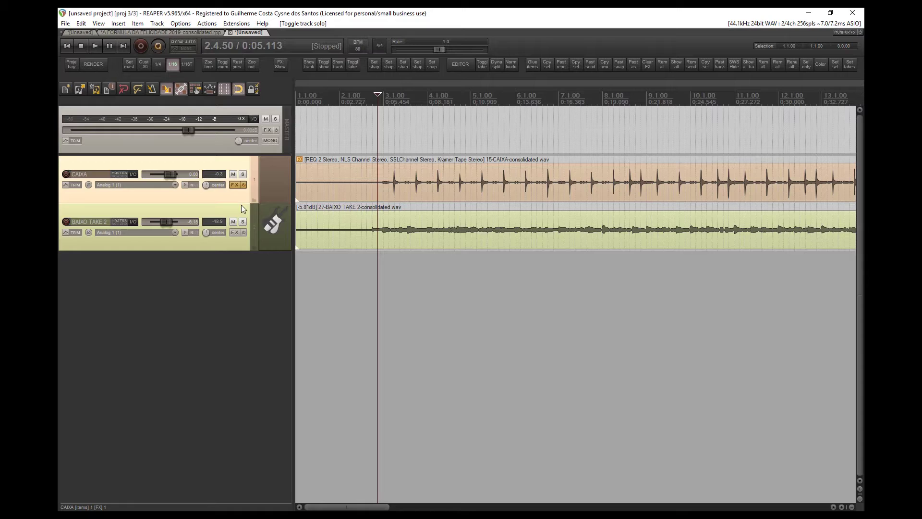
click(232, 174)
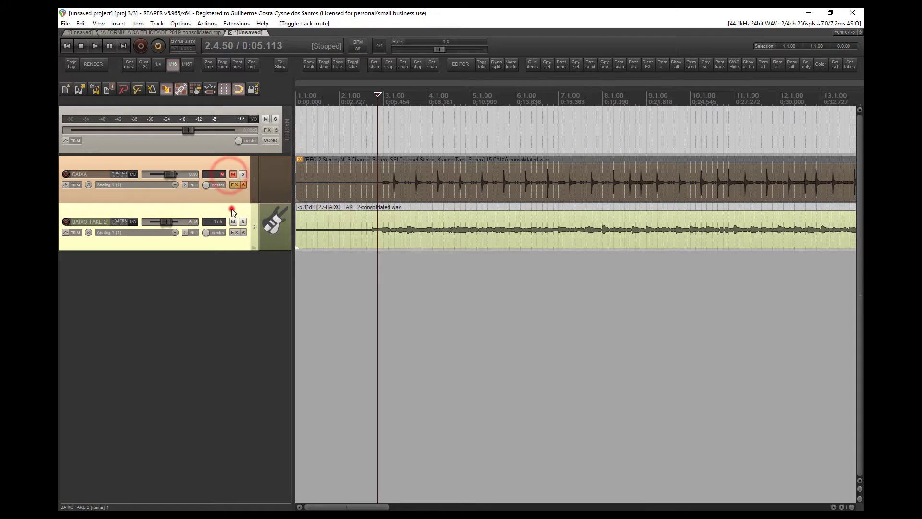
Step: Add VST: H-Comp Mono (Waves) to the BAIXO TAKE 2 track and move its window below the tracks
click(235, 233)
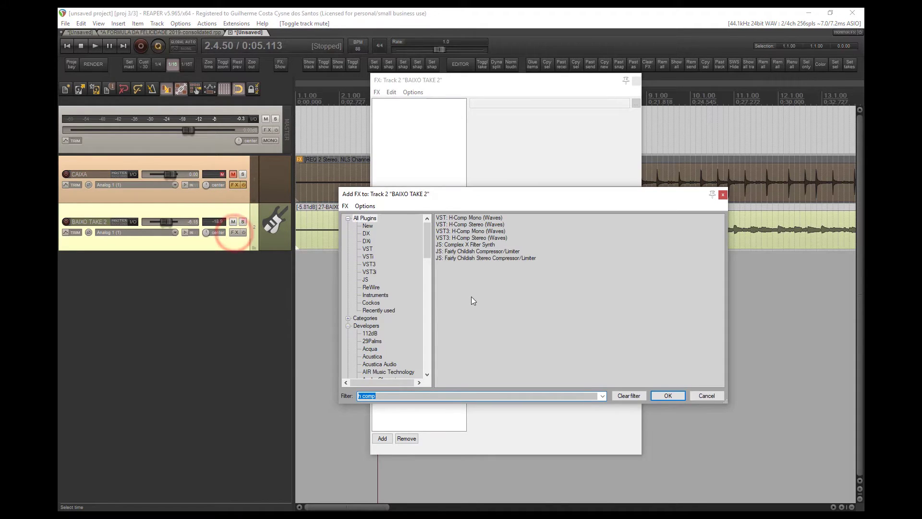
double_click(473, 219)
drag(610, 80, 610, 268)
click(235, 285)
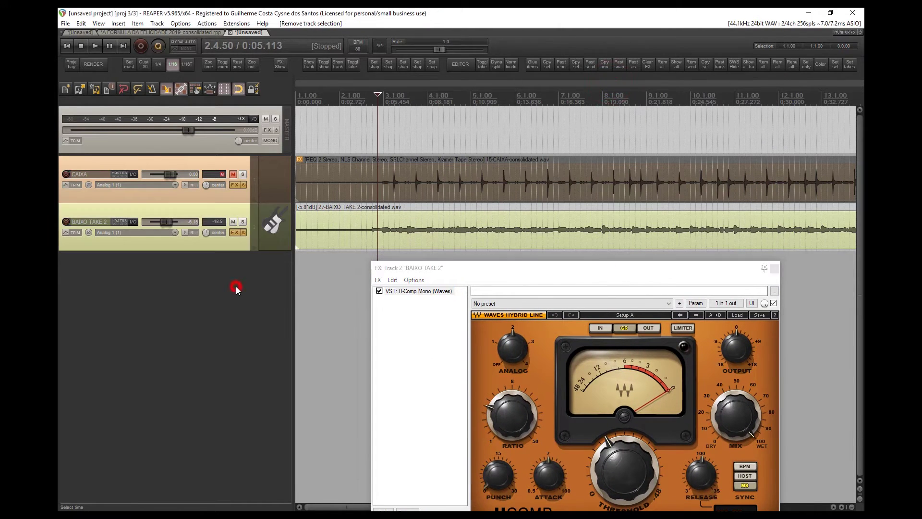
Step: Examine the BAIXO TAKE 2 waveform up close and compare its transients and dynamics with those of CAIXA
scroll(280, 281, down, 3)
scroll(278, 282, down, 5)
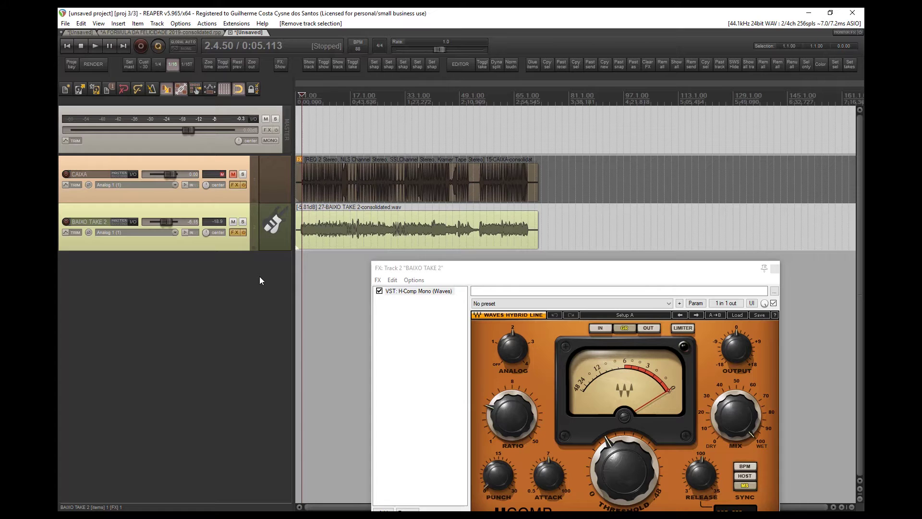
click(208, 323)
scroll(358, 224, up, 5)
scroll(422, 235, up, 4)
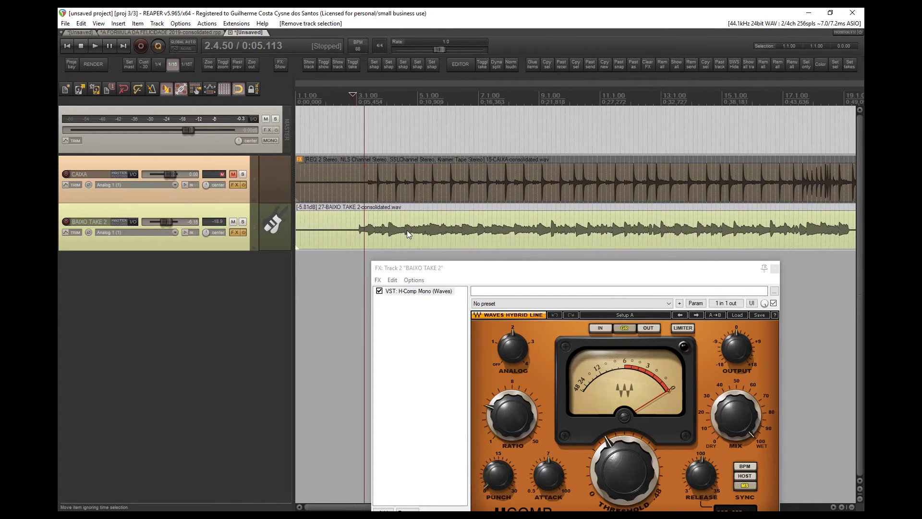
scroll(194, 319, up, 2)
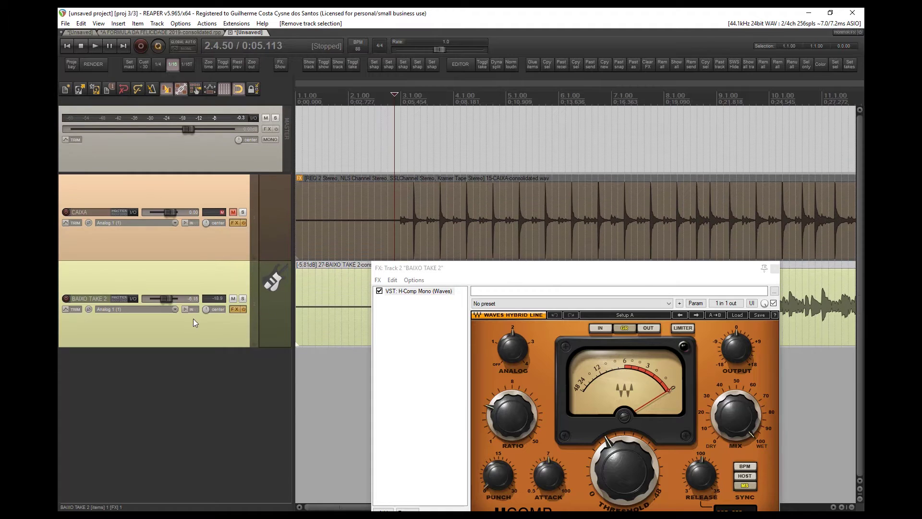
drag(562, 268, 517, 408)
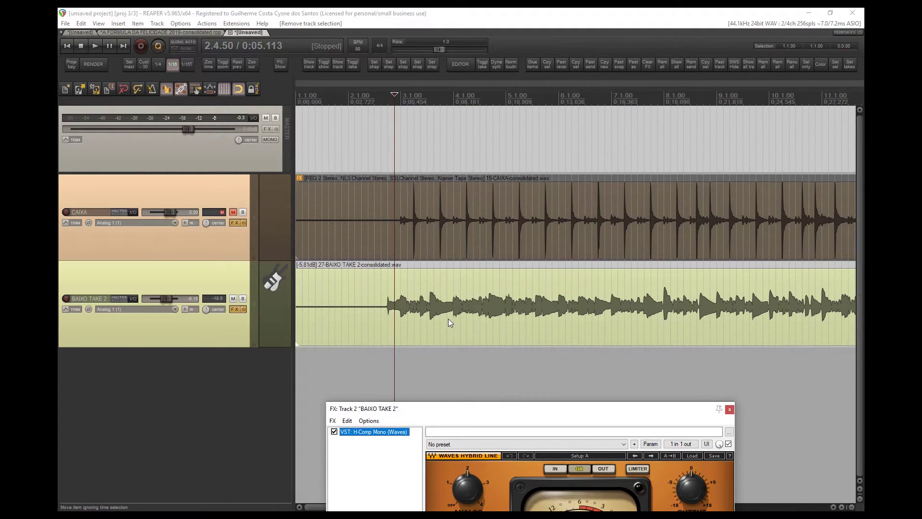
click(190, 336)
scroll(340, 335, up, 4)
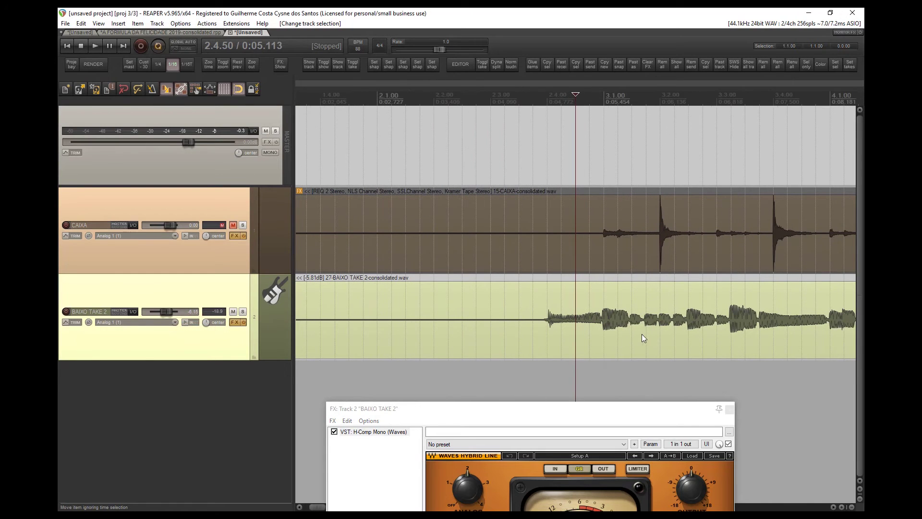
scroll(591, 336, right, 3)
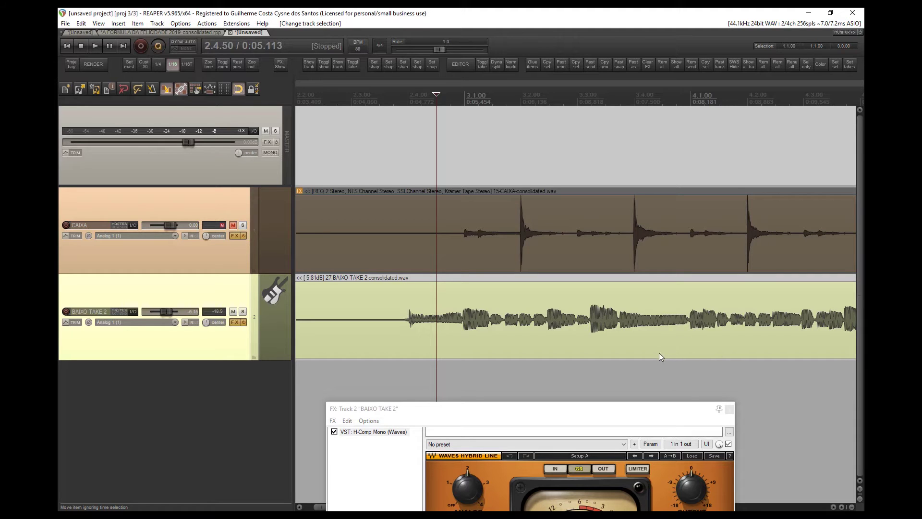
scroll(610, 354, right, 2)
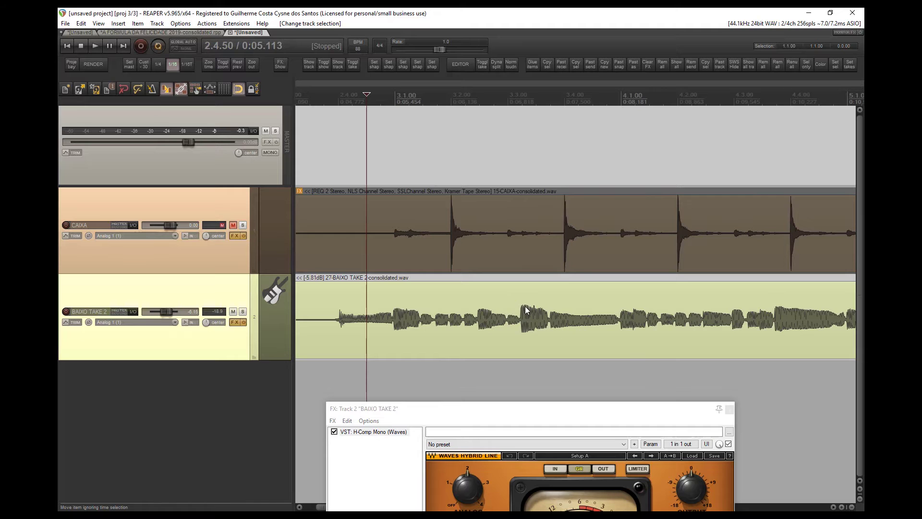
scroll(708, 331, right, 3)
scroll(702, 336, left, 5)
scroll(693, 340, right, 2)
Step: Raise the attack of the H-Comp on the BAIXO TAKE 2 track slightly
drag(547, 418, 571, 181)
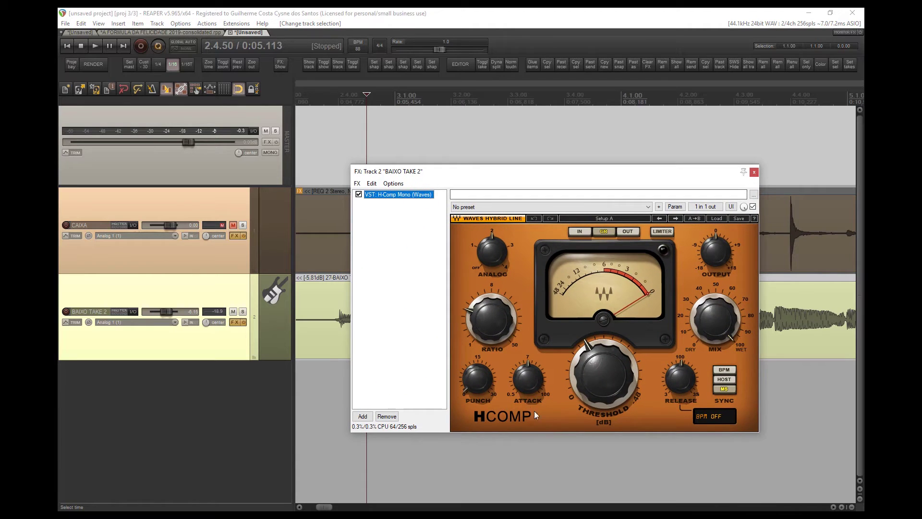
drag(532, 382, 532, 368)
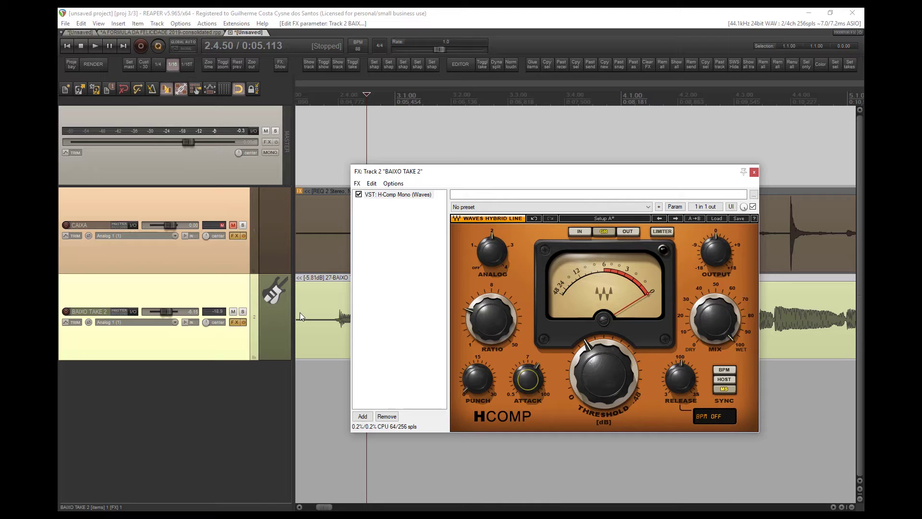
Step: Raise the BAIXO TAKE 2 track volume slightly and fine-tune its H-Comp attack to 11.9
drag(295, 331, 265, 331)
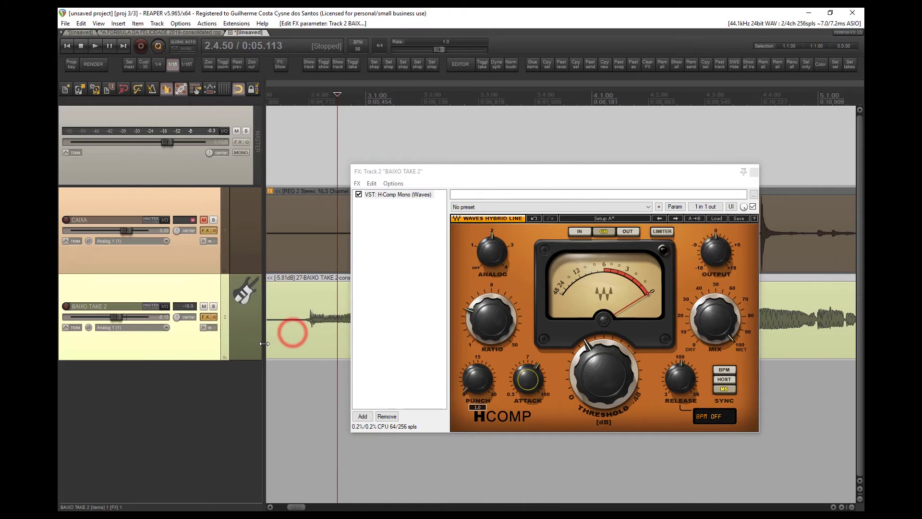
drag(114, 318, 119, 317)
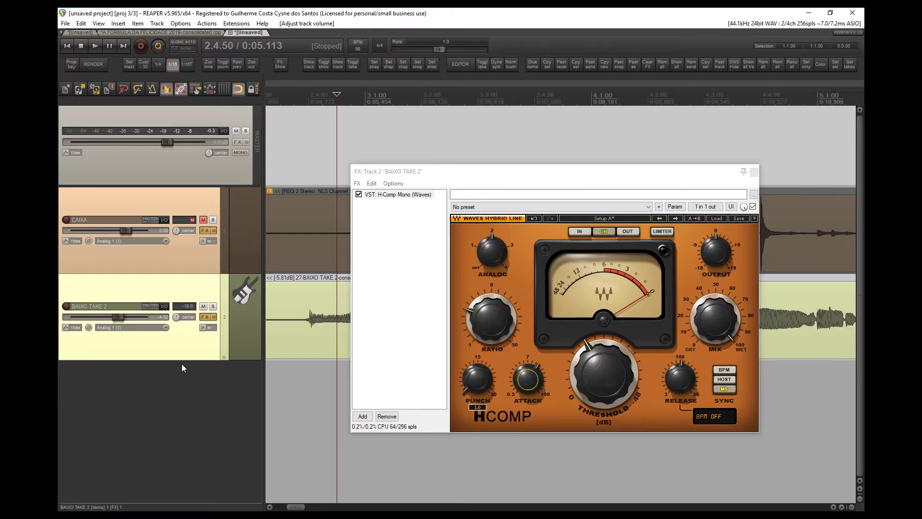
drag(543, 172, 579, 185)
drag(582, 388, 582, 390)
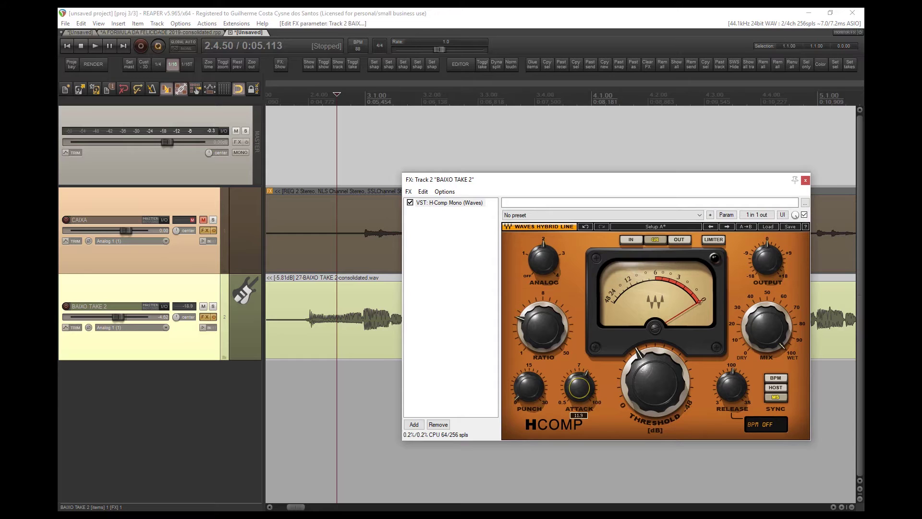
Step: Raise the H-Comp release on BAIXO TAKE 2 slightly and lower its threshold considerably while the bass plays
click(731, 386)
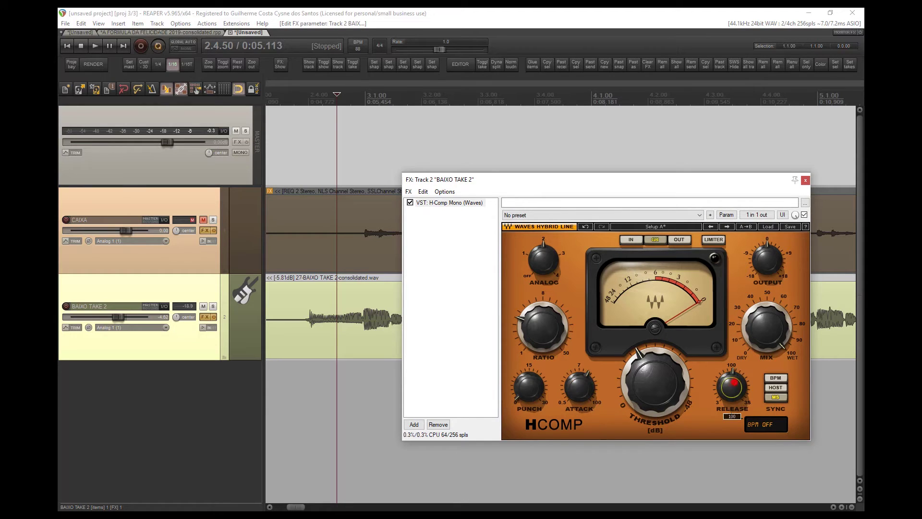
drag(732, 387, 731, 378)
key(space)
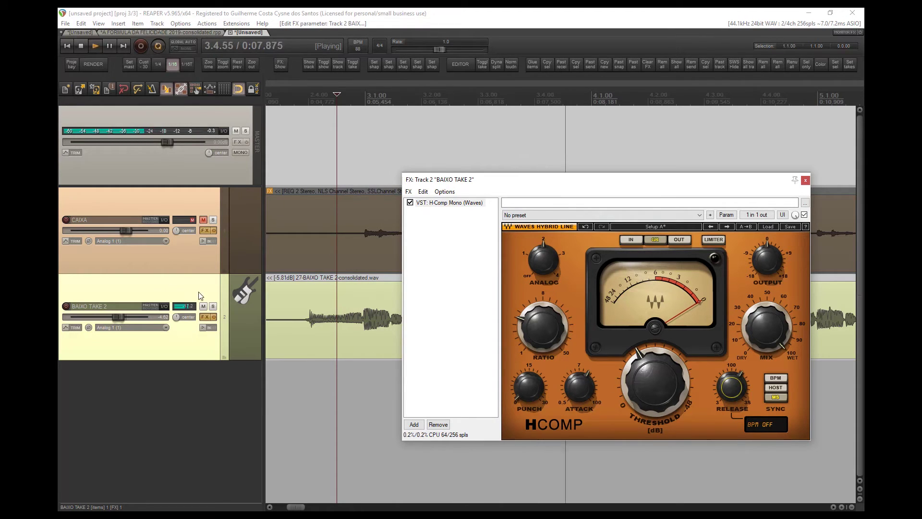
drag(656, 385, 656, 346)
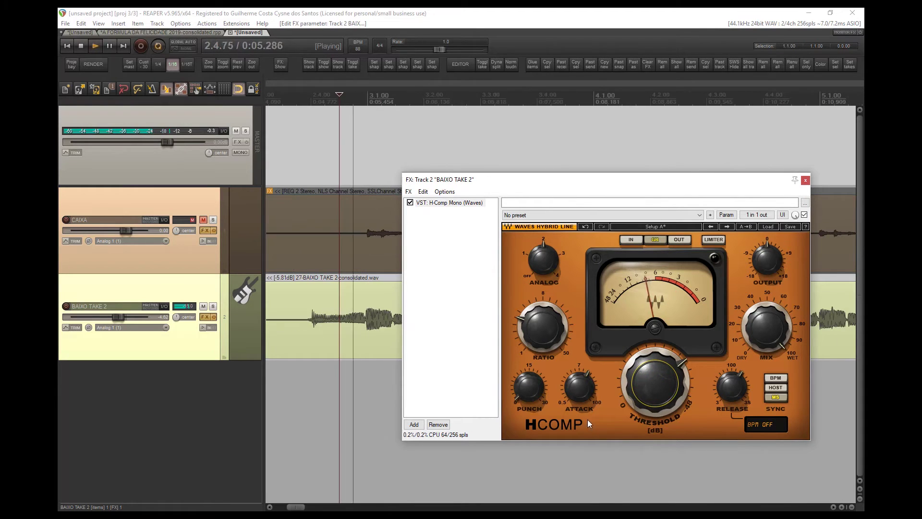
Step: Bypass the H-Comp and raise the BAIXO TAKE 2 track volume to slightly above 0 dB
click(409, 202)
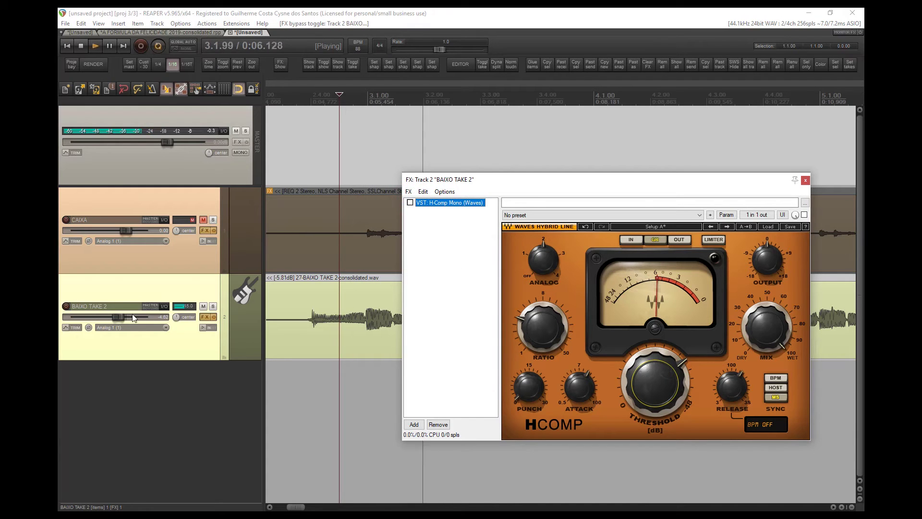
double_click(118, 317)
drag(124, 317, 134, 321)
key(space)
key(space)
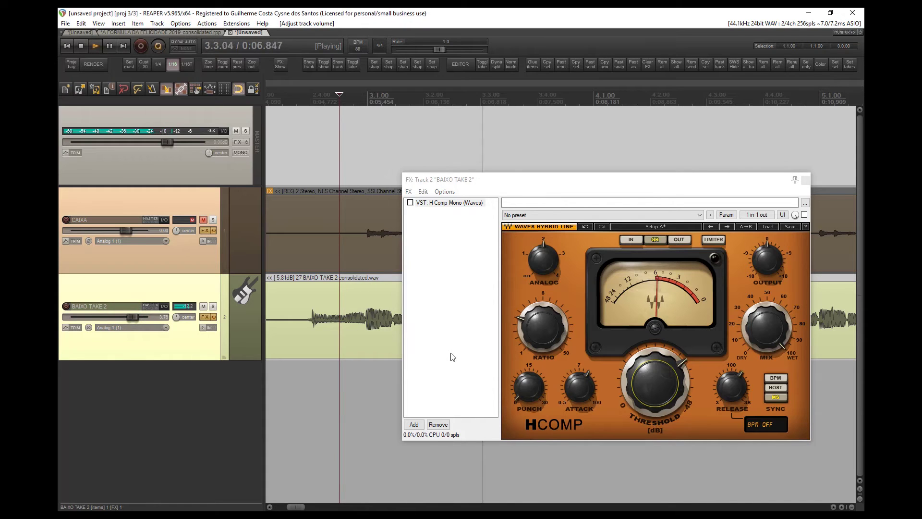
Step: Move the effects window below the tracks and listen to the uncompressed bass while following its waveform
key(space)
drag(583, 181, 566, 363)
key(space)
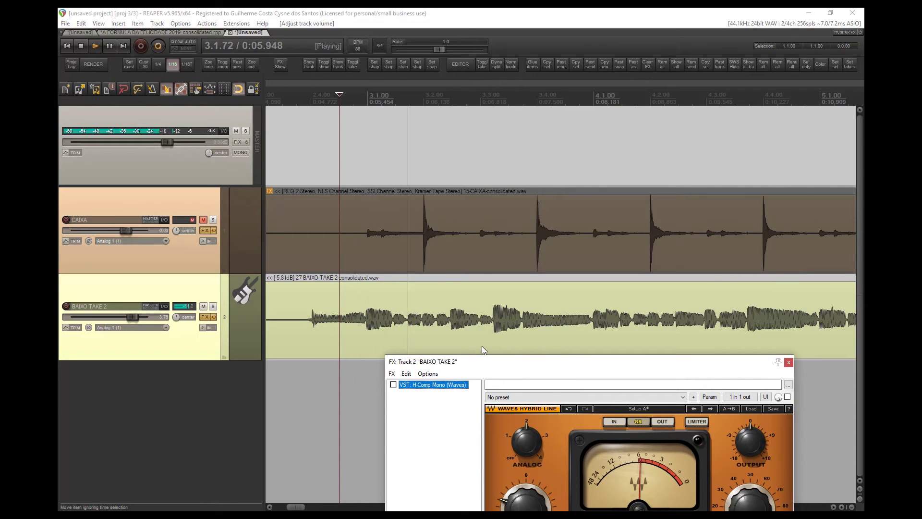
key(space)
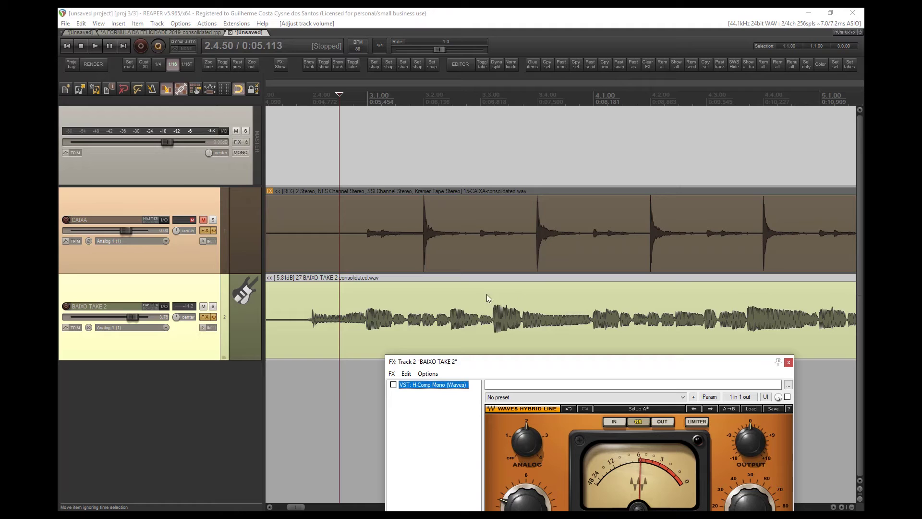
key(space)
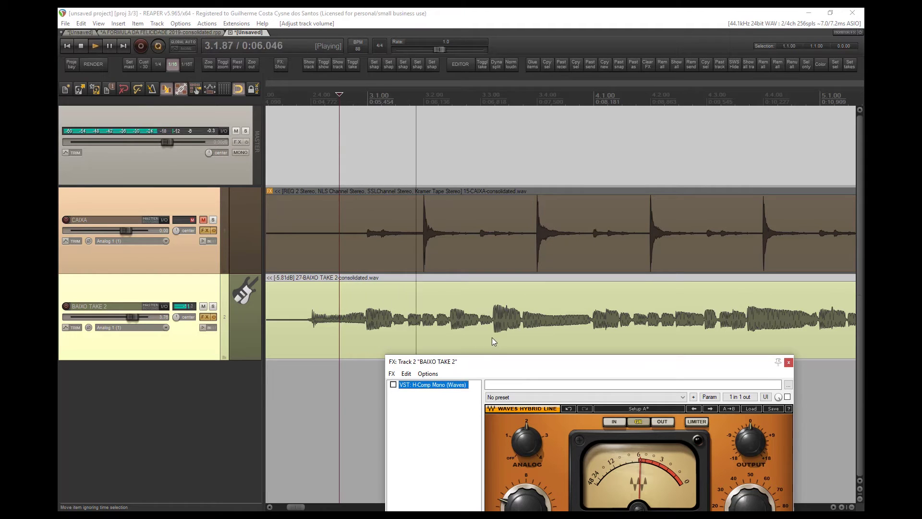
key(space)
Step: Re-enable the H-Comp on BAIXO TAKE 2 and listen to the compressed bass while watching the waveform and compression meter
drag(511, 362, 550, 356)
click(388, 209)
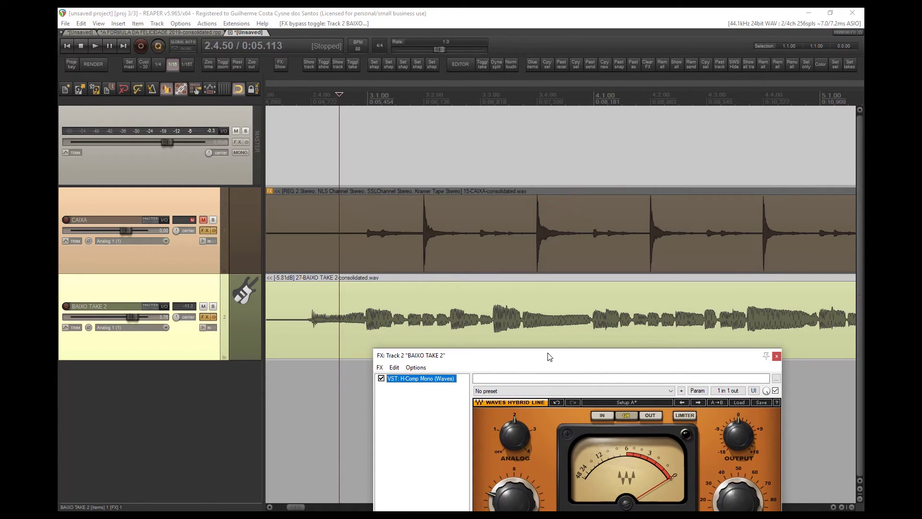
key(space)
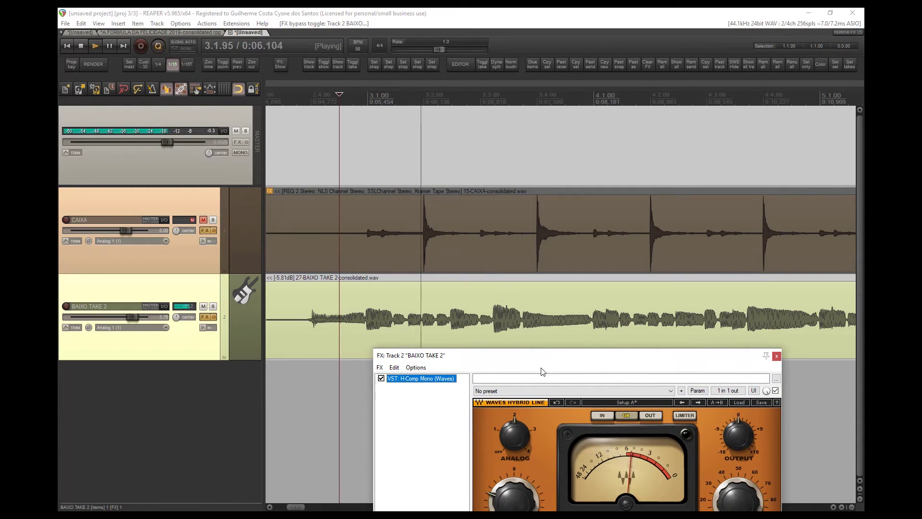
key(space)
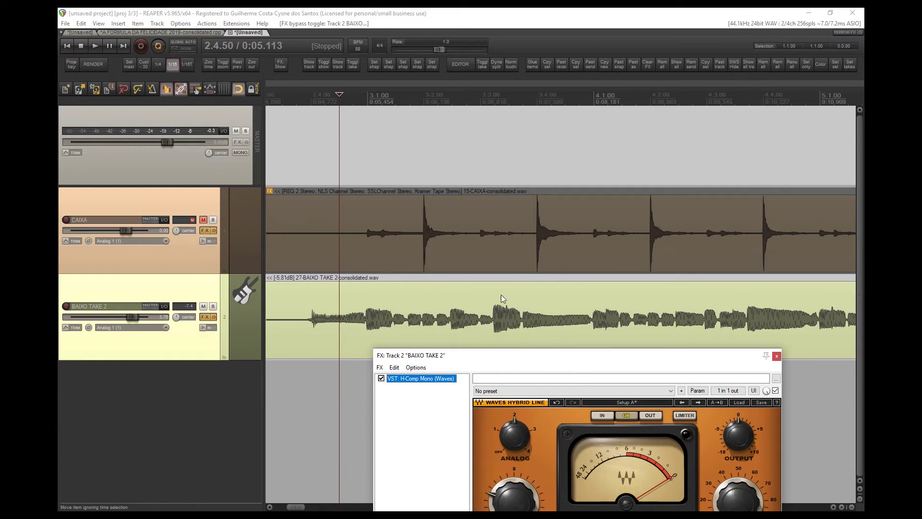
drag(558, 360, 522, 215)
key(space)
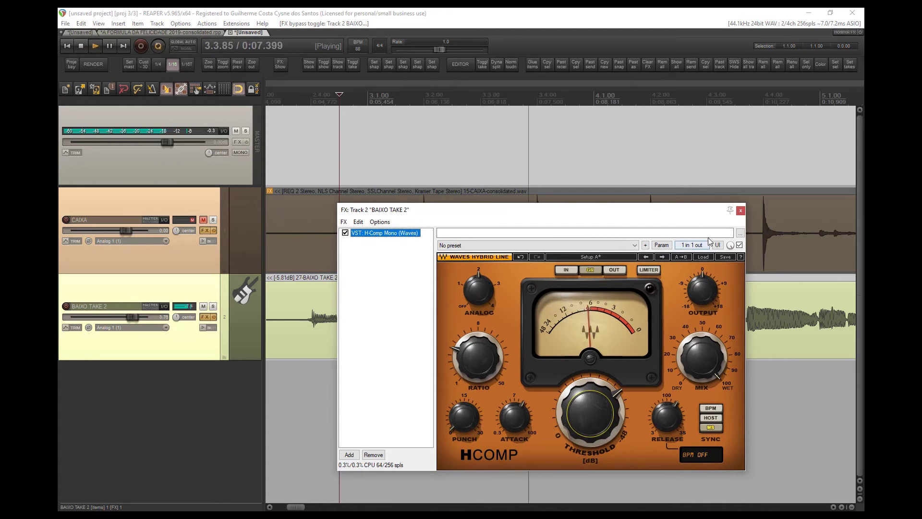
key(space)
drag(476, 211, 506, 203)
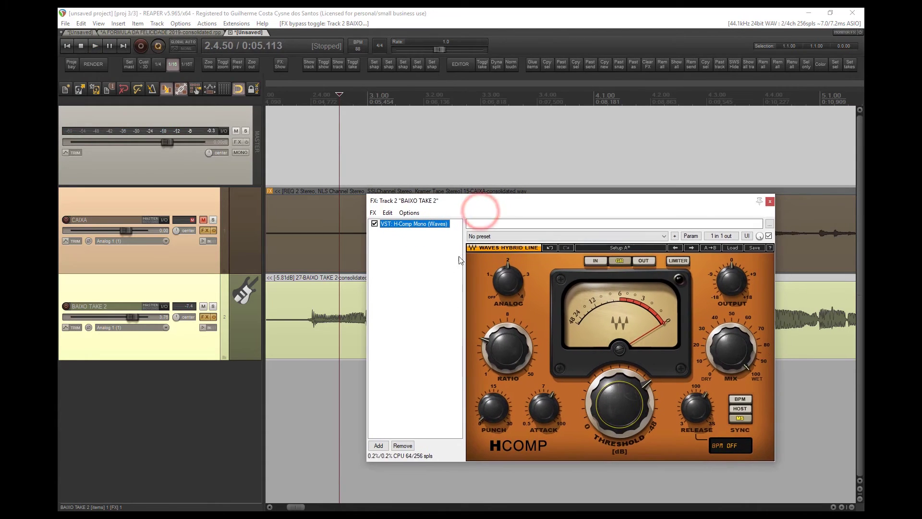
Step: Bypass the H-Comp, add VST: CLA-2A Mono (Waves) to BAIXO TAKE 2, and move its window clear of the waveforms
click(375, 224)
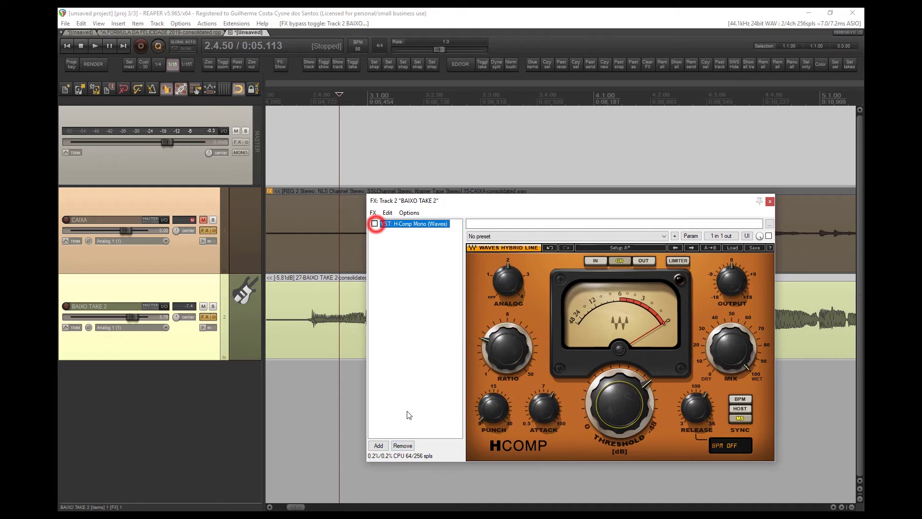
click(378, 446)
text(la)
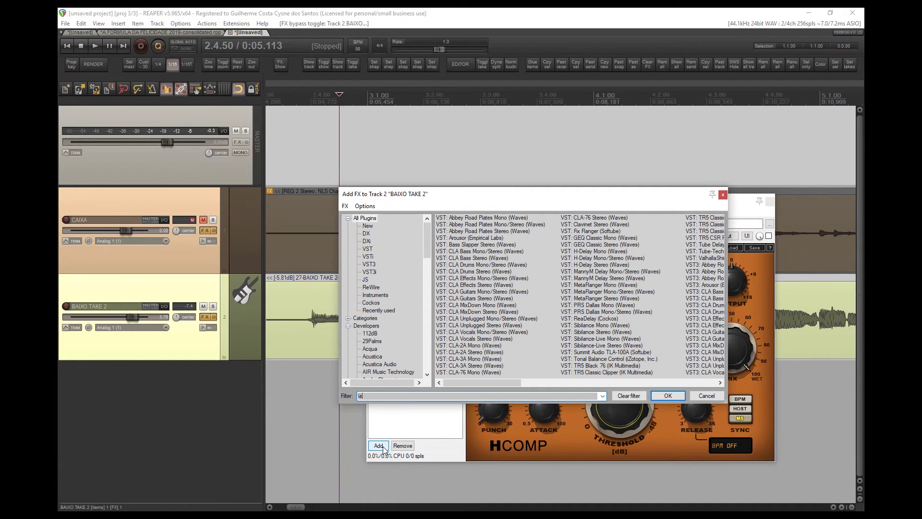
text(-2a)
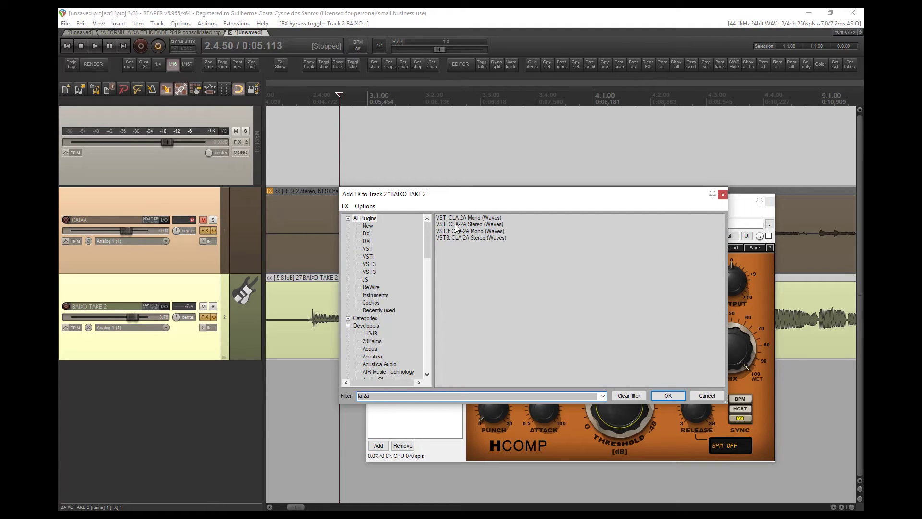
double_click(464, 218)
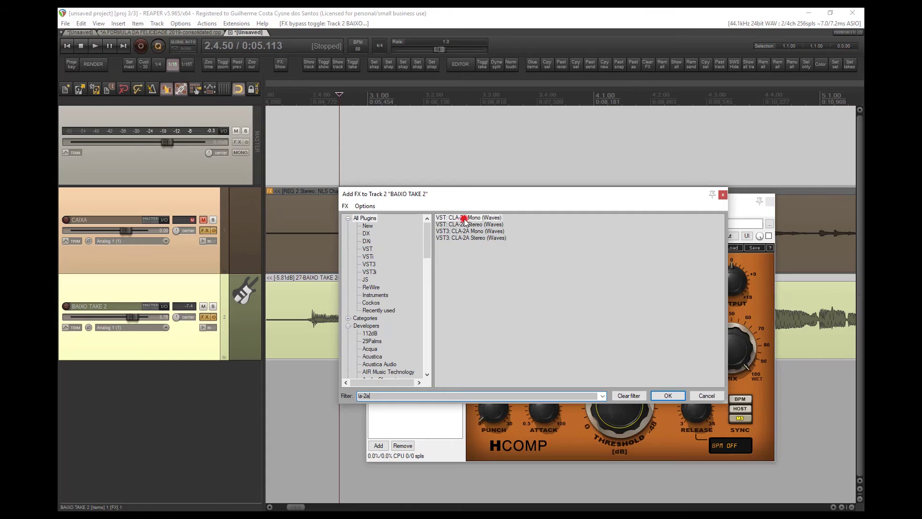
drag(579, 202, 554, 333)
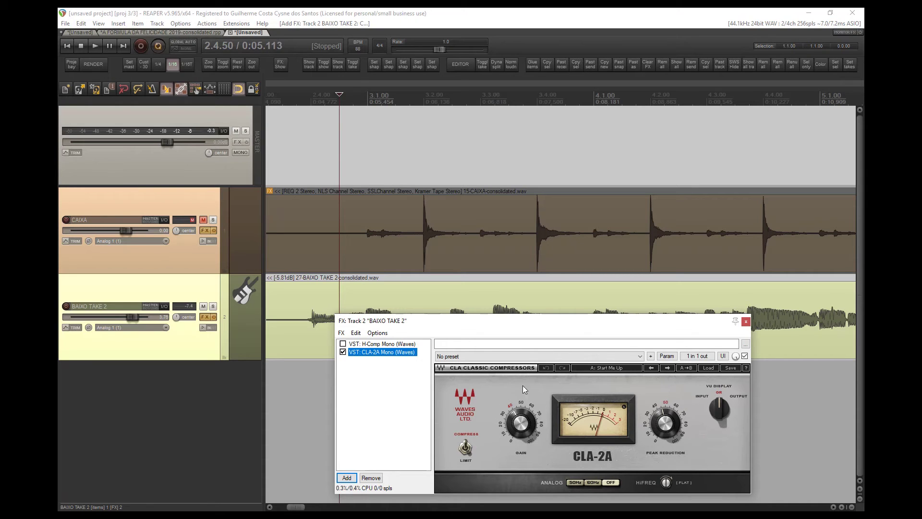
drag(543, 322, 539, 352)
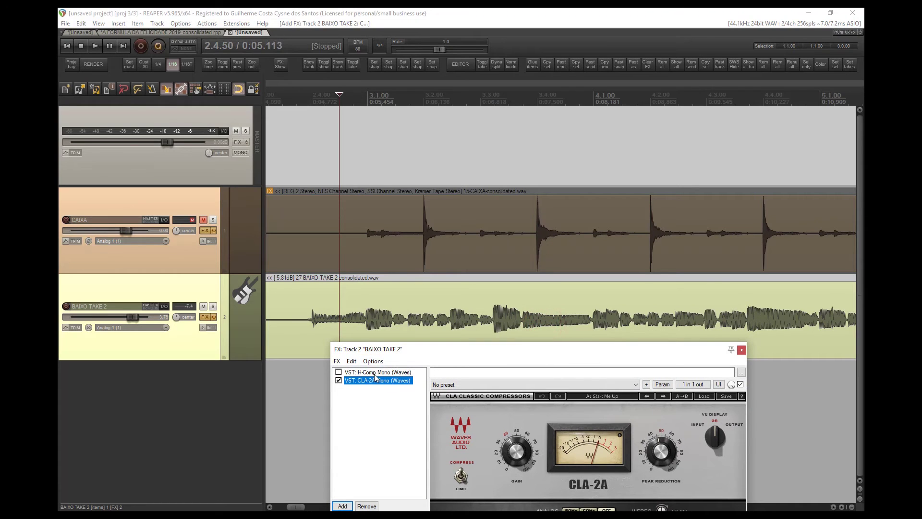
Step: Raise the CLA-2A peak reduction slightly while the bass plays, and move its window back over the tracks
key(space)
drag(661, 451, 661, 446)
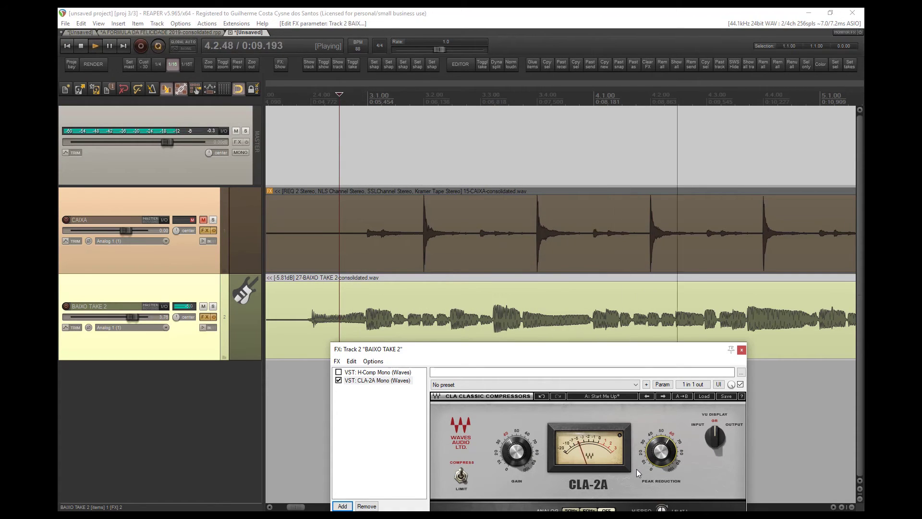
key(space)
click(542, 352)
drag(542, 354, 527, 201)
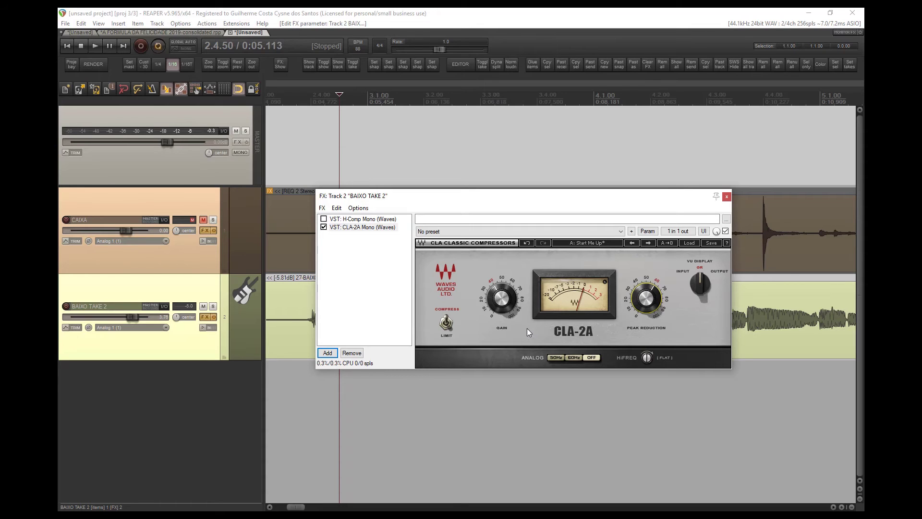
Step: Close the bass effects window, switch to the A FÓRMULA DA FELICIDADE 2019-consolidated project, and open the MASTER track's effects chain
click(726, 197)
click(148, 407)
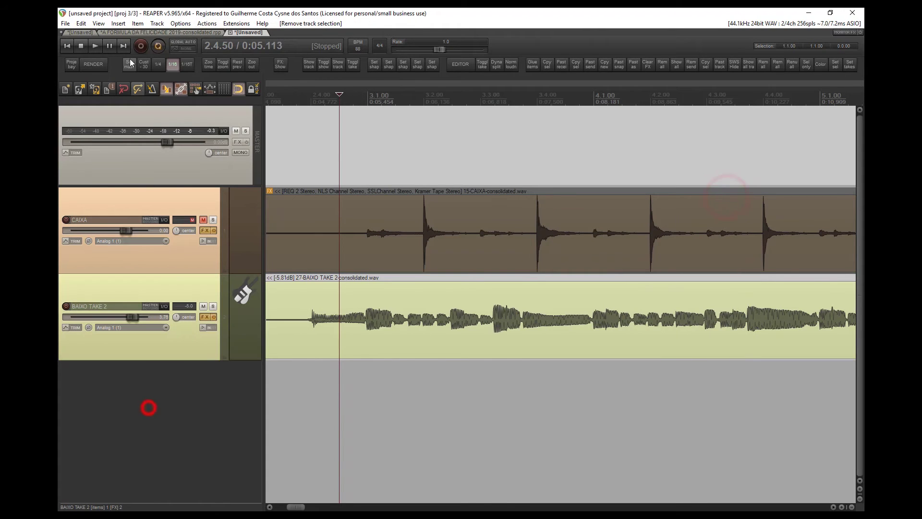
click(176, 32)
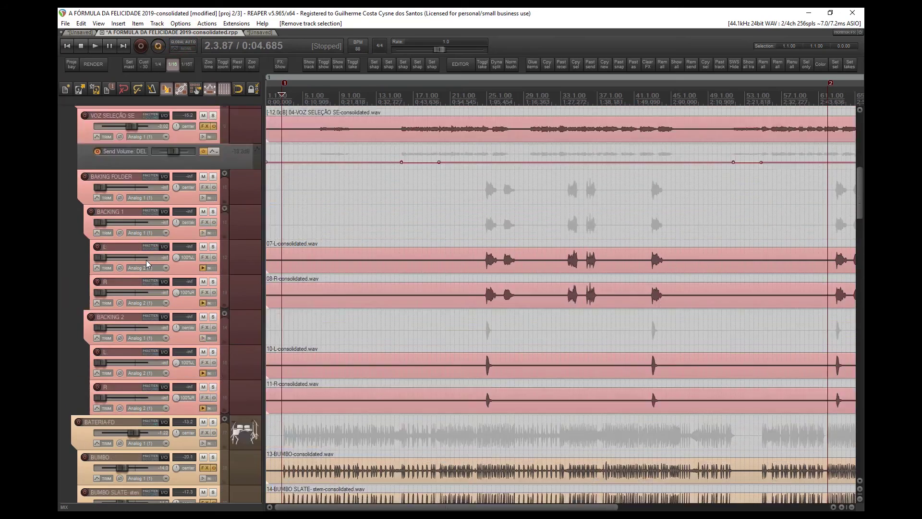
scroll(146, 260, up, 10)
click(198, 165)
click(205, 161)
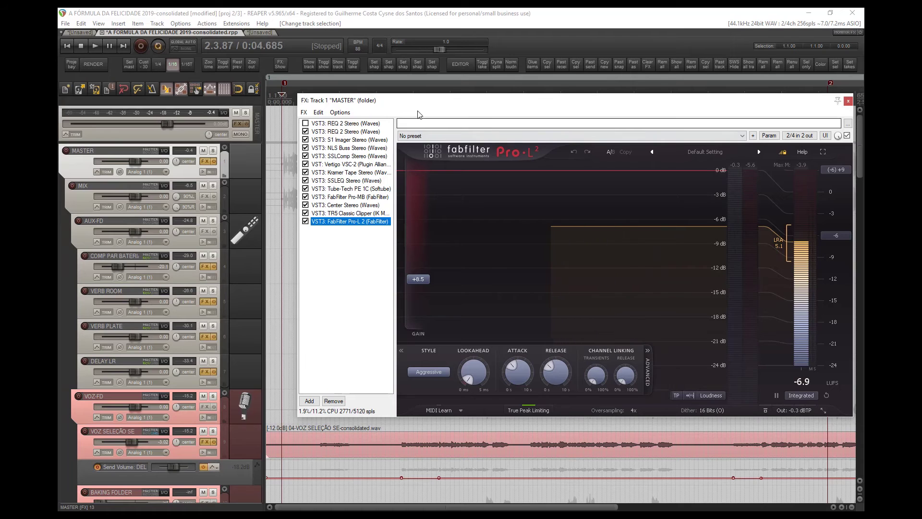
Step: Show the SSLComp Stereo (Waves) compressor in the MASTER effects chain and examine its settings
drag(445, 97, 427, 104)
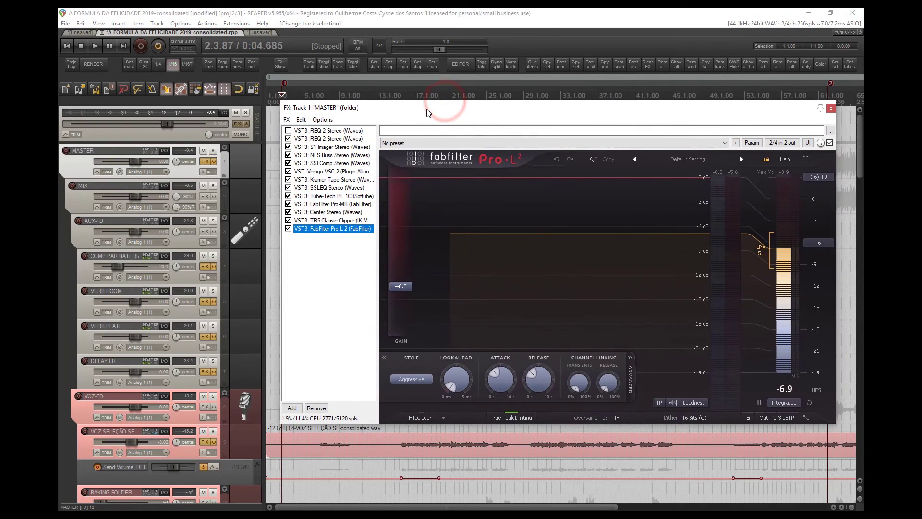
click(327, 164)
drag(395, 109, 498, 126)
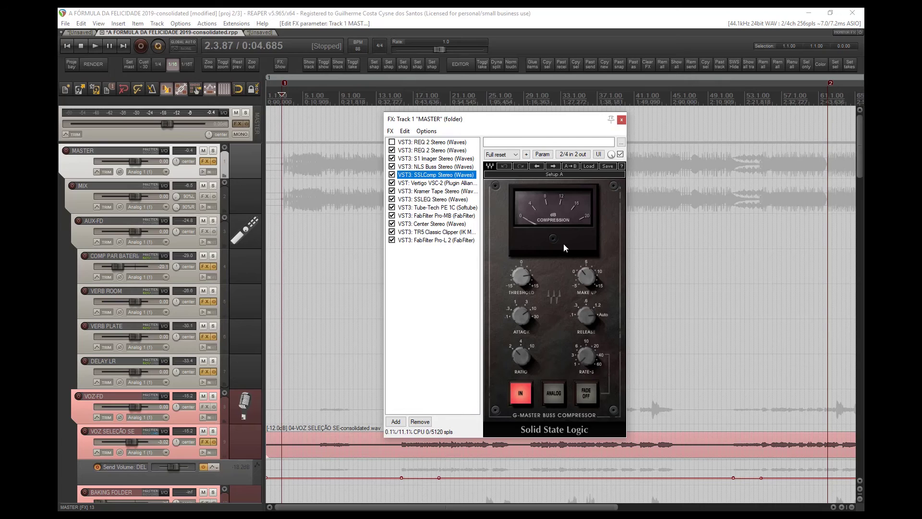
mouse_move(533, 313)
mouse_move(504, 125)
mouse_down()
mouse_move(488, 124)
mouse_move(496, 127)
mouse_up()
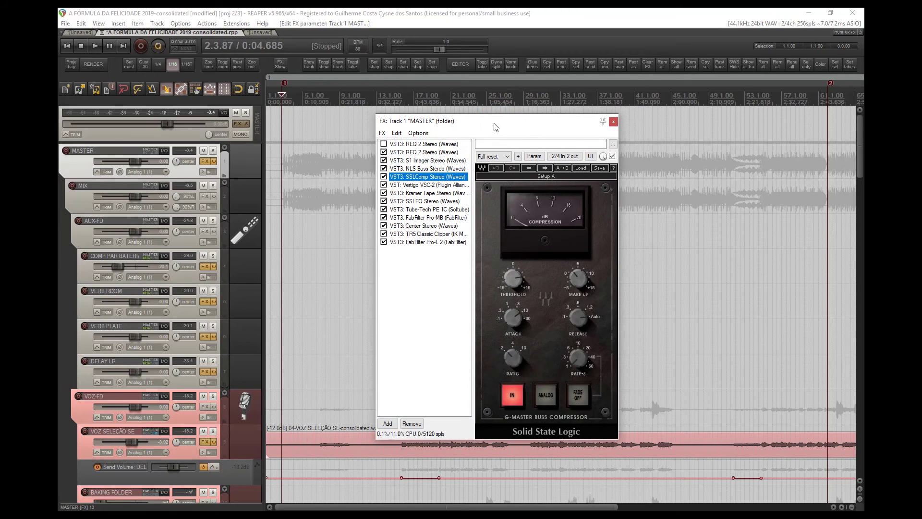
Step: Play the mix from its beginning and from marker 2 to check the compression meter of SSLComp on MASTER
click(229, 76)
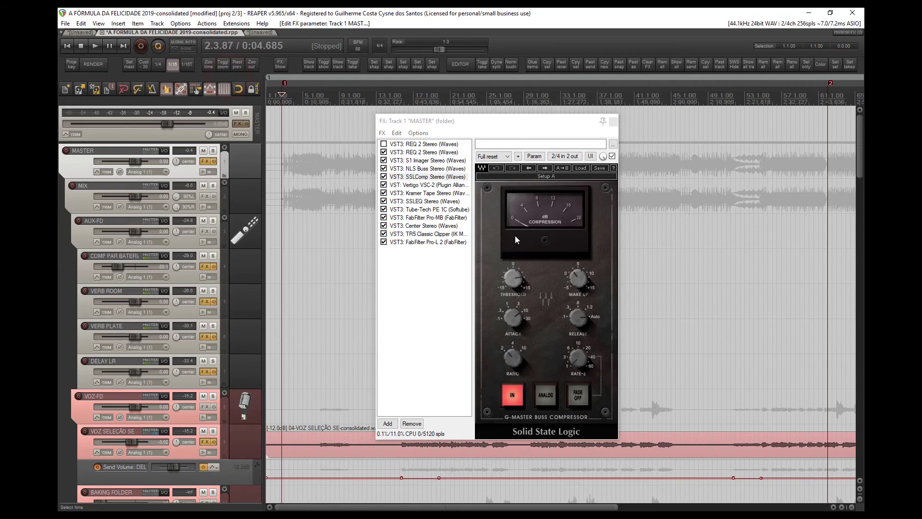
key(space)
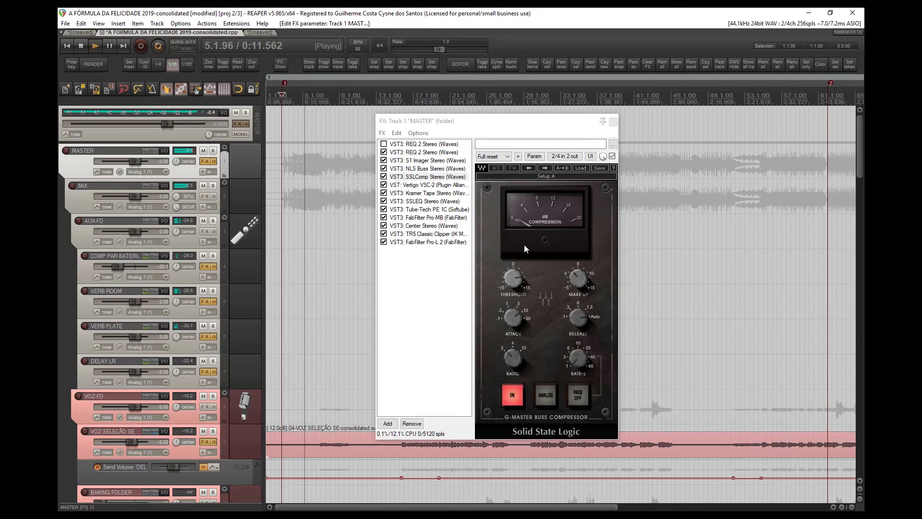
click(244, 77)
key(space)
key(2)
key(space)
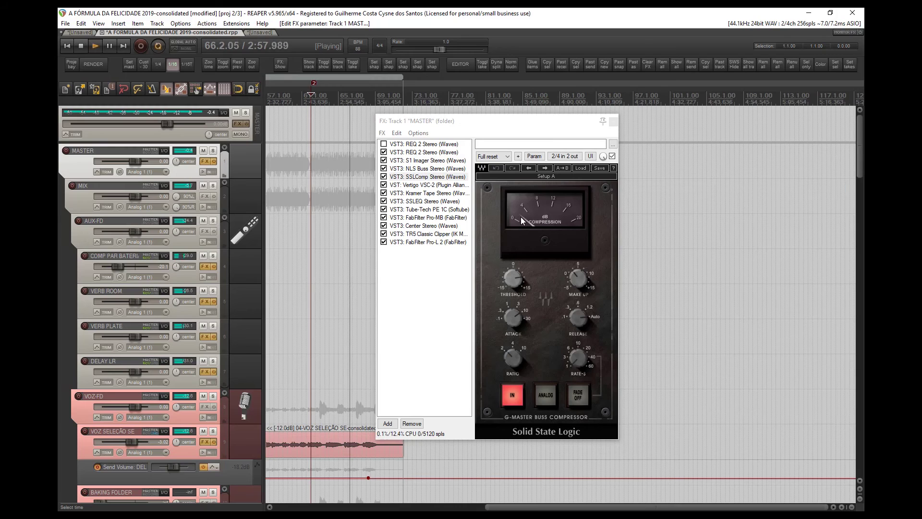
key(space)
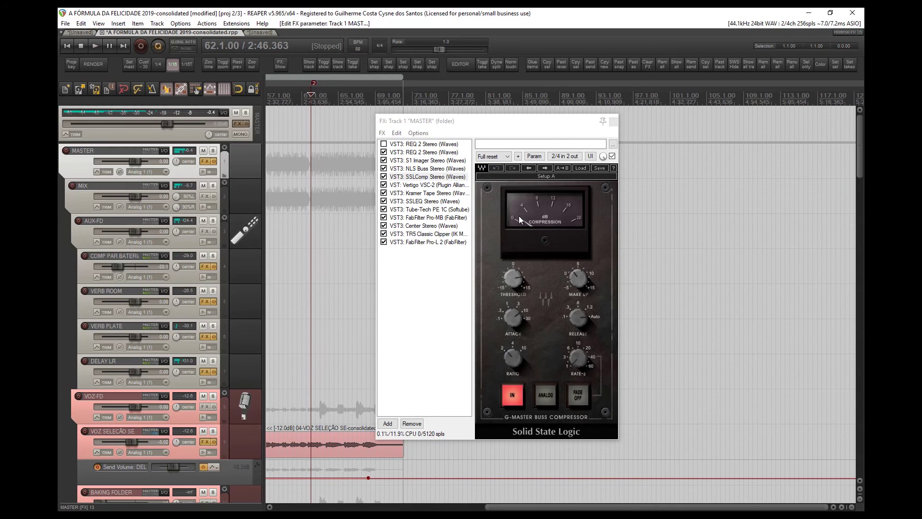